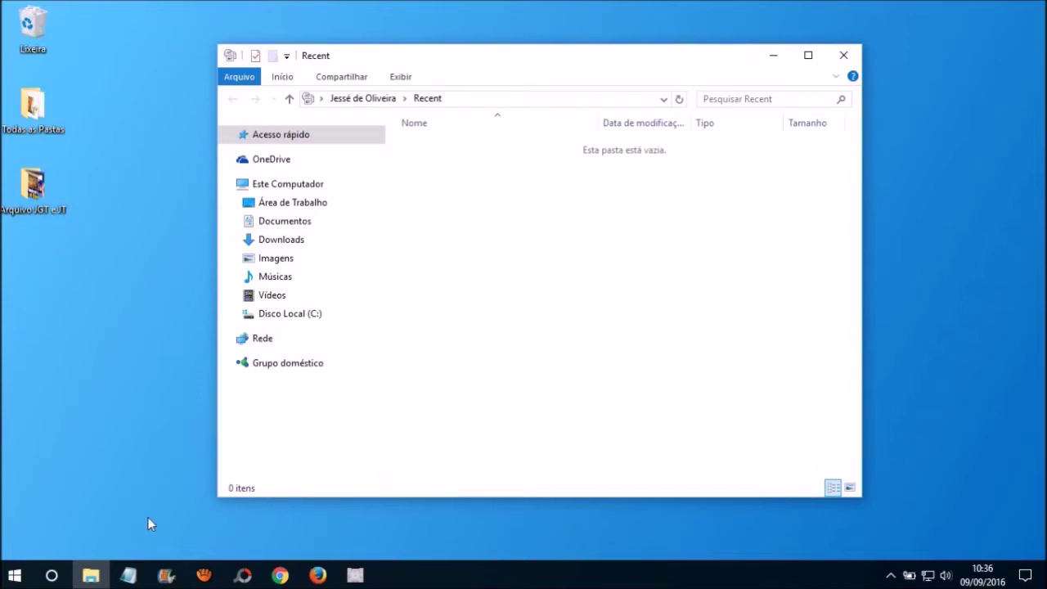
# Close the Recent folder window and open the user's temporary files folder by running %temp%
pyautogui.moveTo(508, 136); pyautogui.dragTo(820, 416)
pyautogui.click(841, 58)
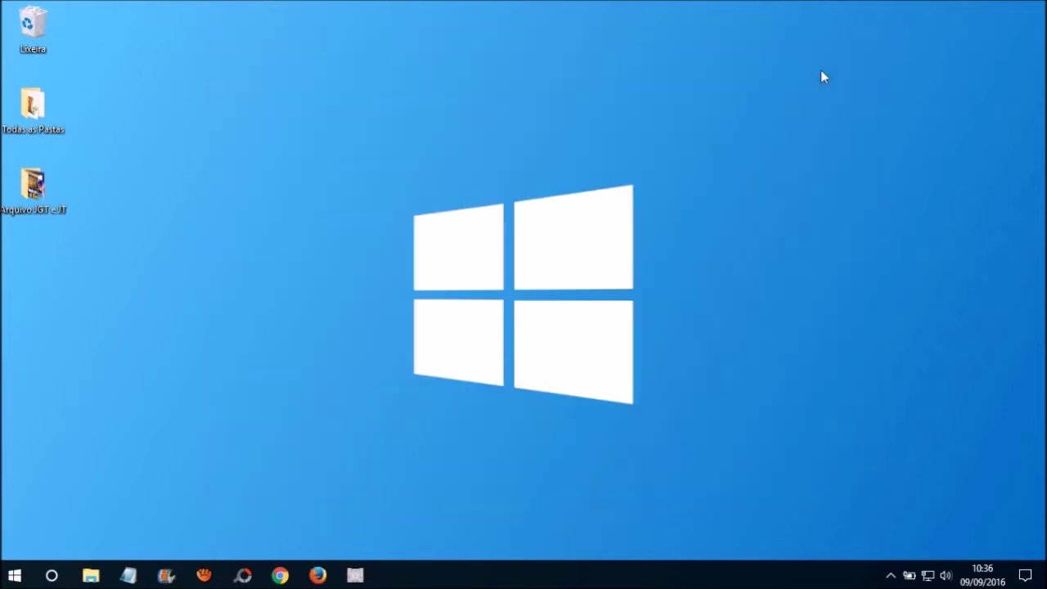
pyautogui.press('super+r')
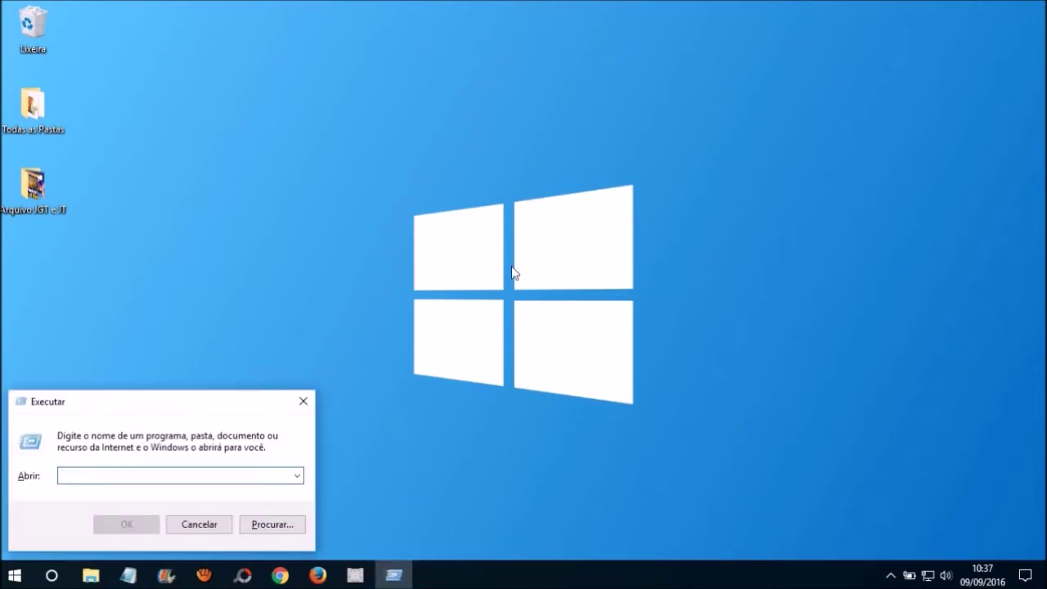
pyautogui.write('%tem')
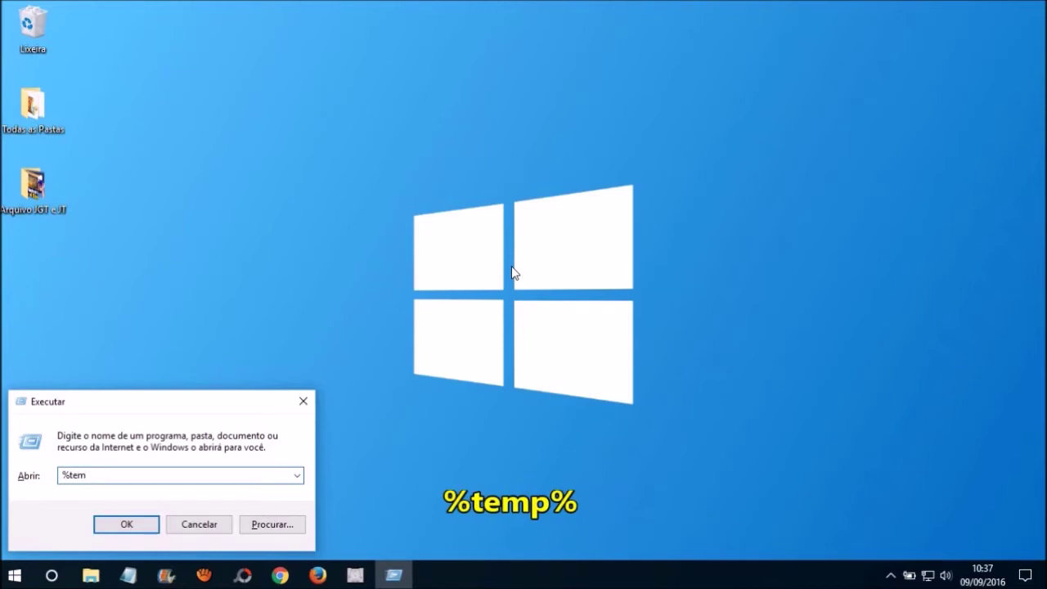
pyautogui.write('%')
pyautogui.press('Return')
pyautogui.click(85, 475)
pyautogui.click(87, 475)
pyautogui.write('p%')
pyautogui.click(127, 524)
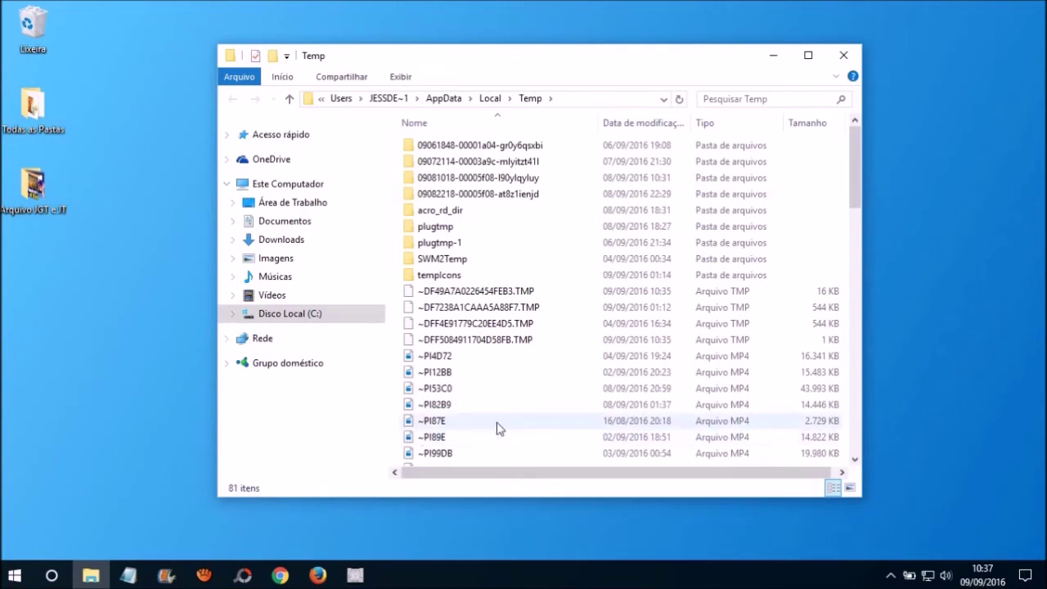
# Delete everything in the user's Temp folder, skipping all files in use, and close the folder window
pyautogui.hotkey('ctrl', 'a')
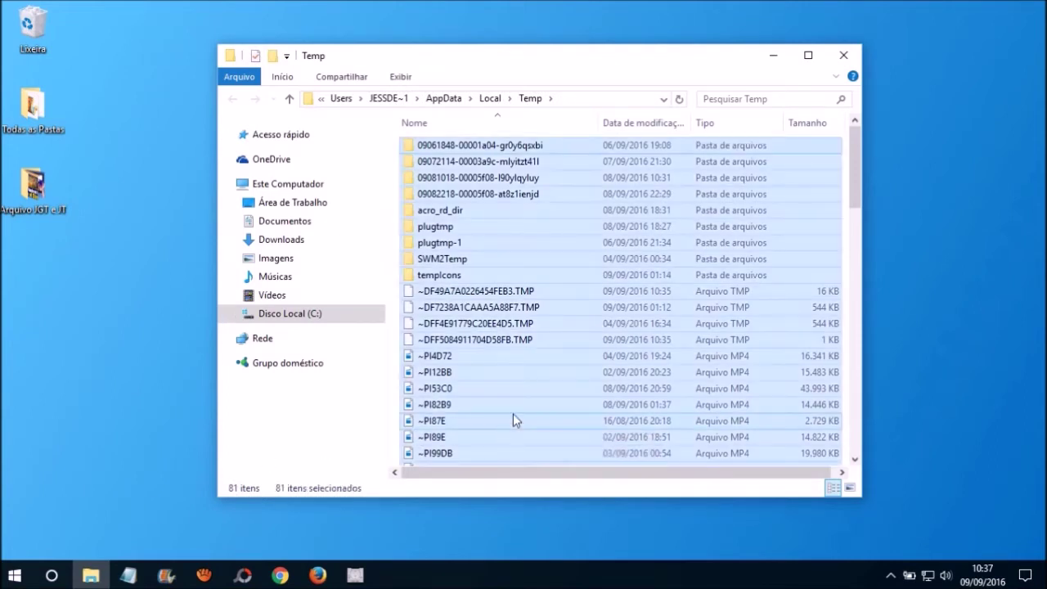
pyautogui.rightClick(575, 260)
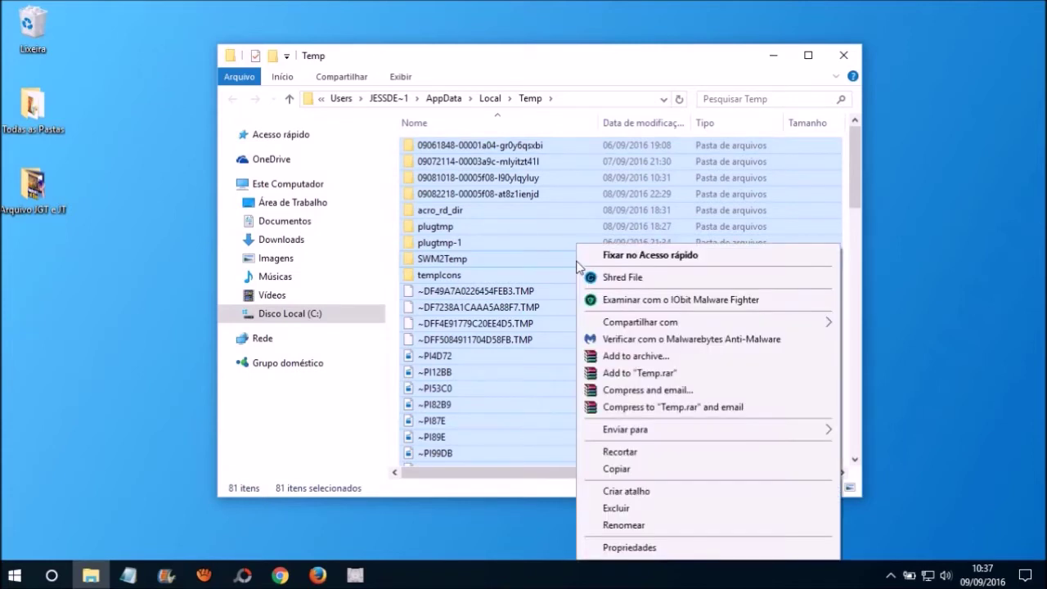
pyautogui.click(616, 508)
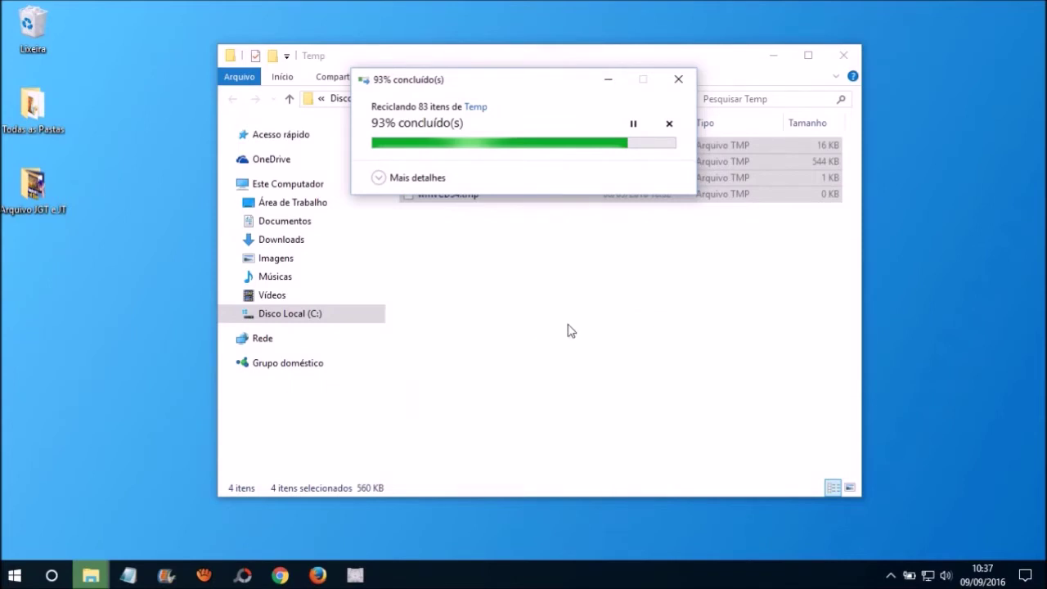
pyautogui.click(376, 223)
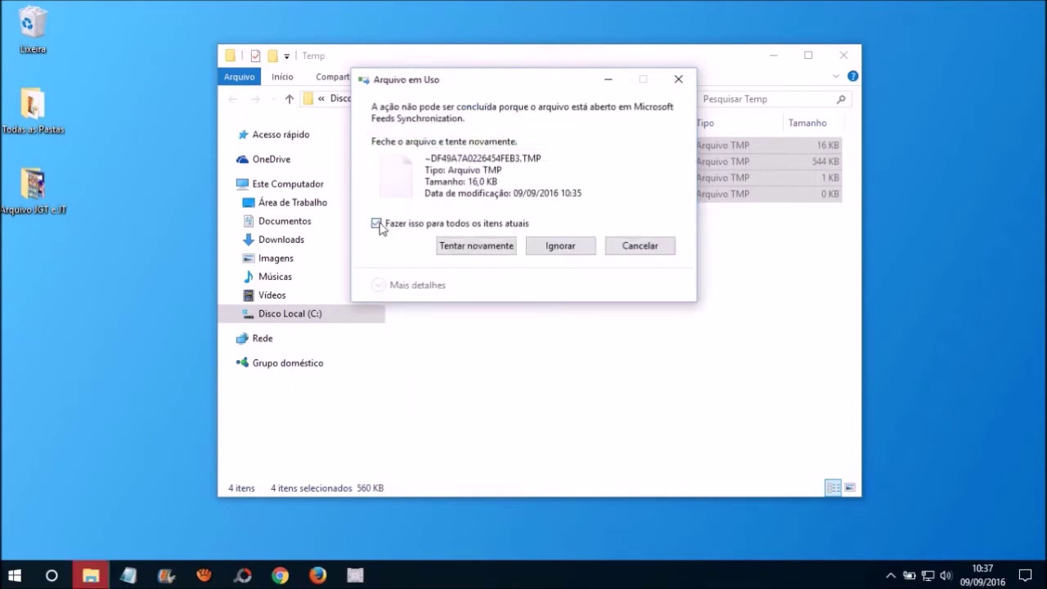
pyautogui.click(560, 247)
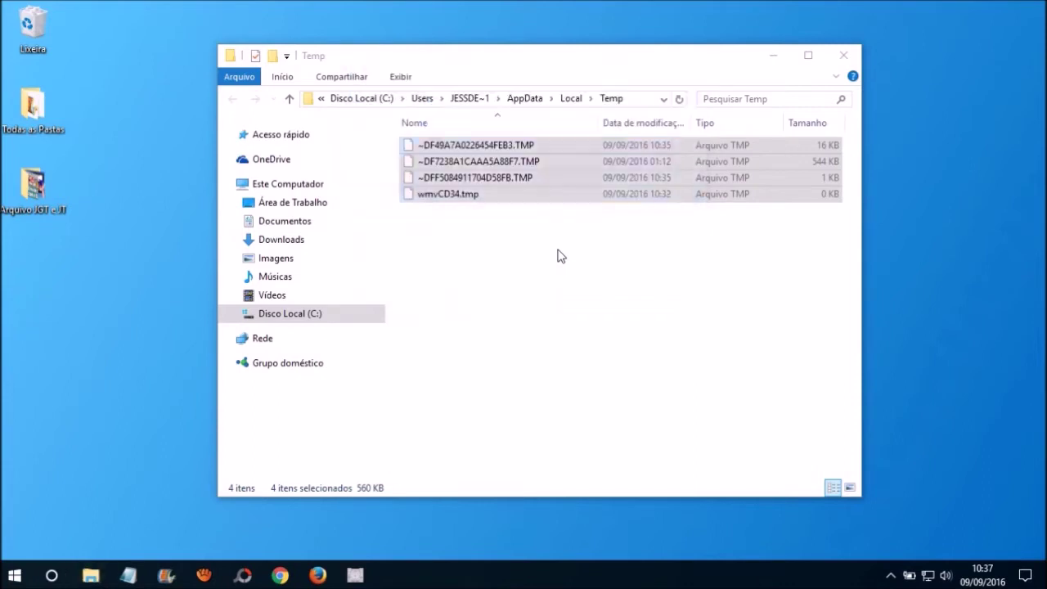
pyautogui.click(845, 59)
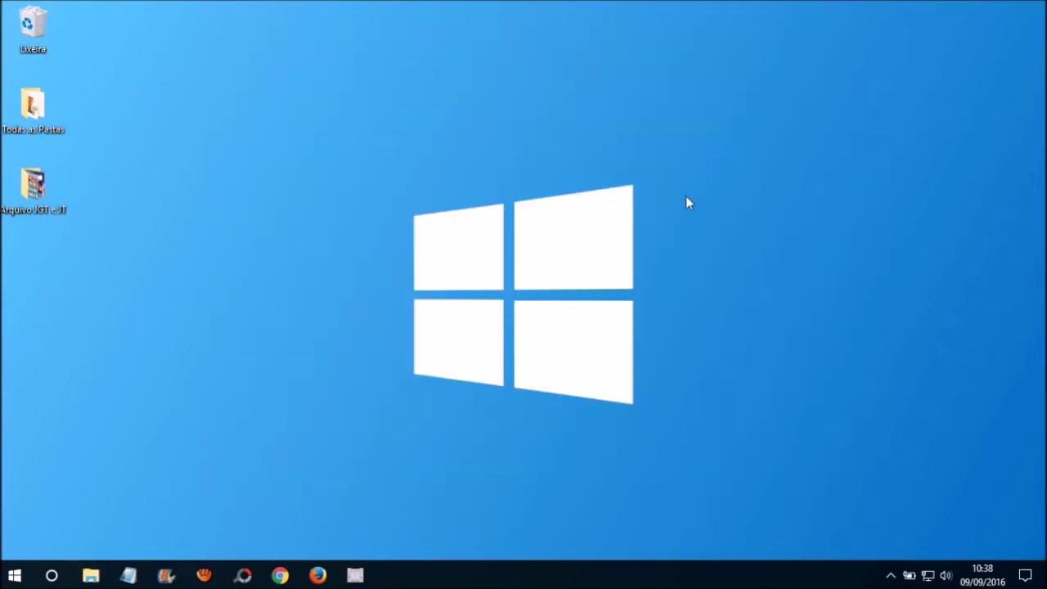
# Open the Windows Temp folder by running the command temp
pyautogui.press('super+r')
pyautogui.write('temp')
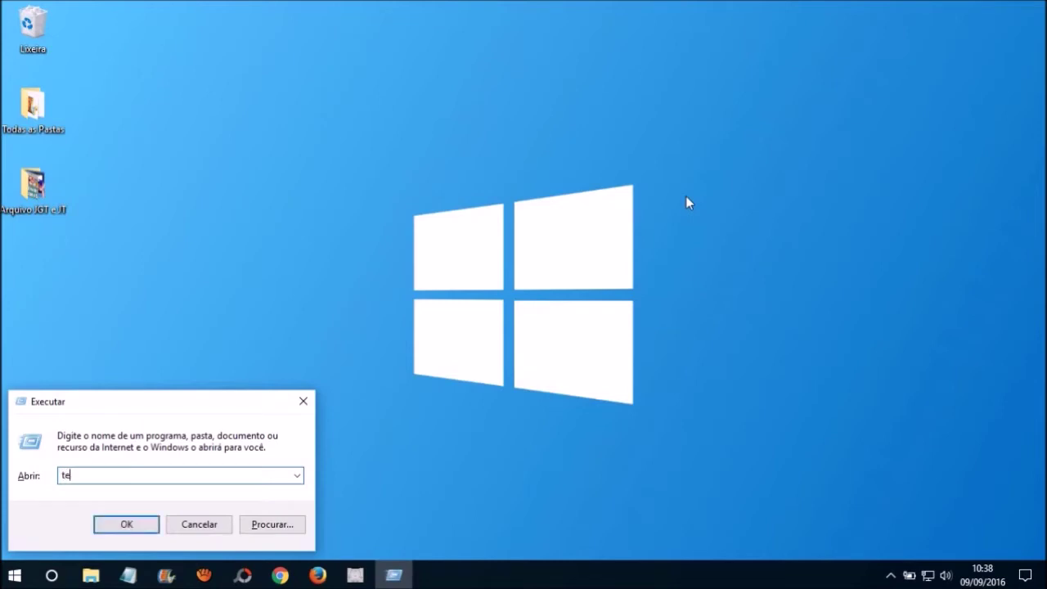
pyautogui.click(131, 530)
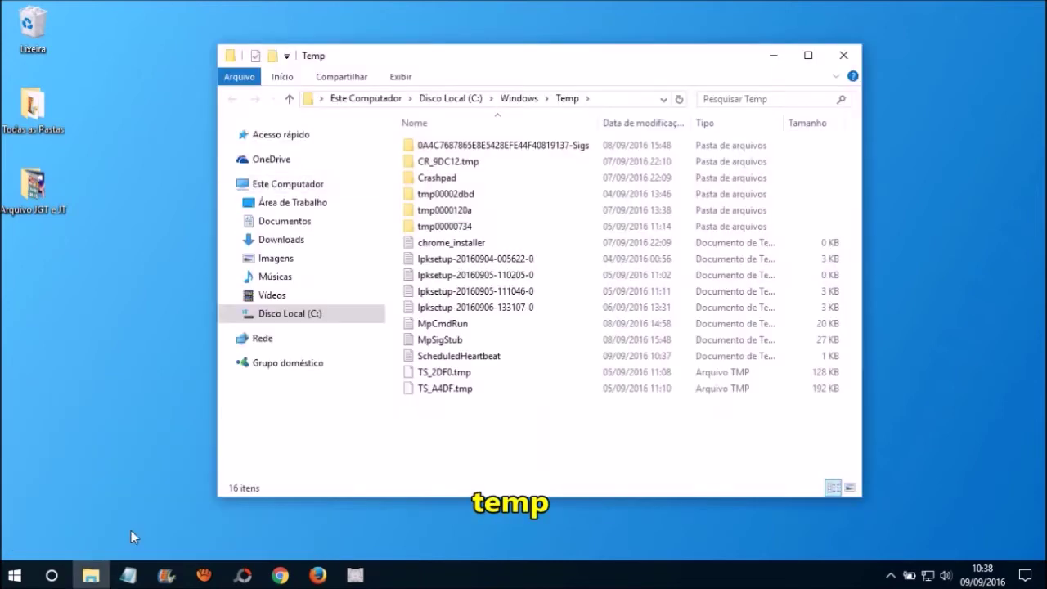
# Delete all items in the Windows Temp folder with administrator permission, cancel for the protected tmp0000120a folder, and close the window
pyautogui.hotkey('ctrl', 'a')
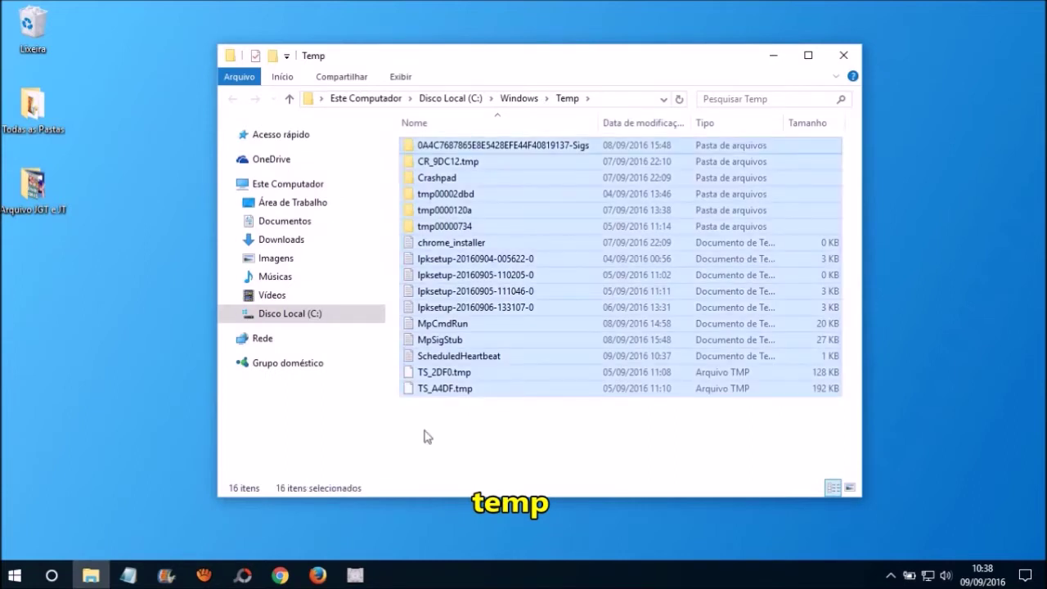
pyautogui.press('Delete')
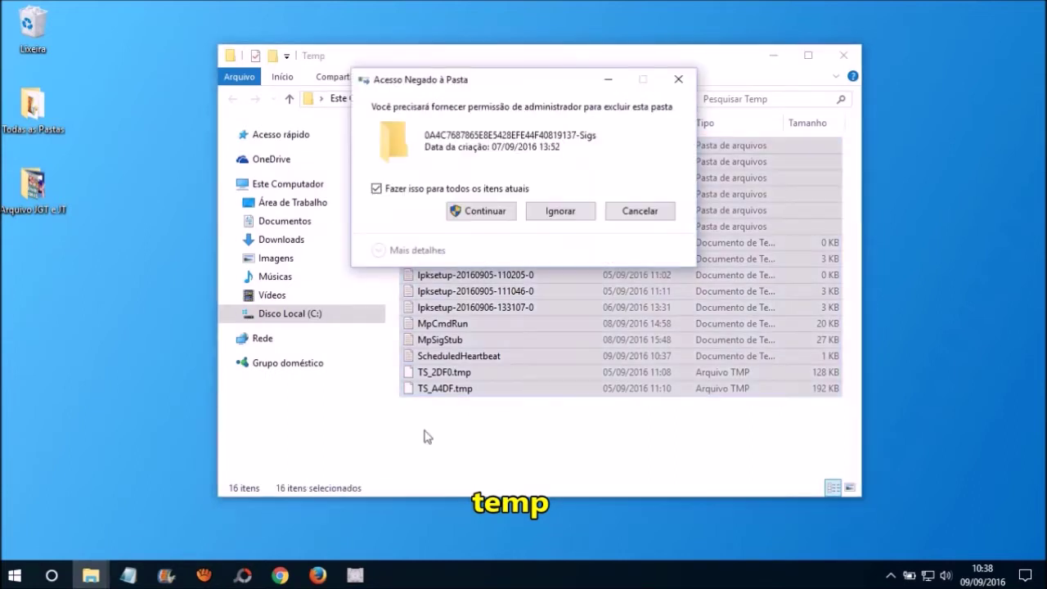
pyautogui.click(482, 213)
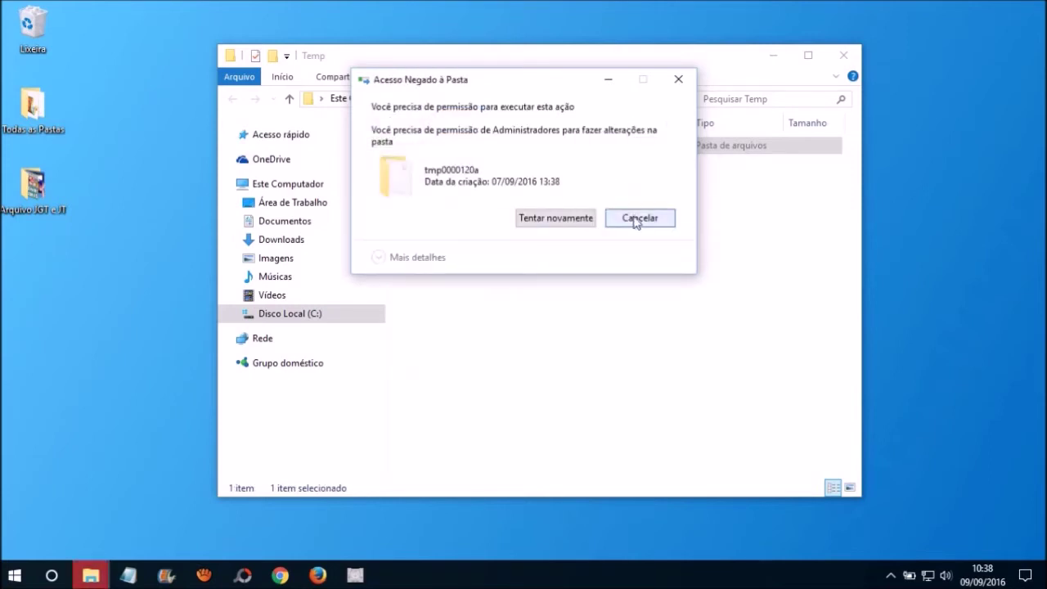
pyautogui.click(635, 221)
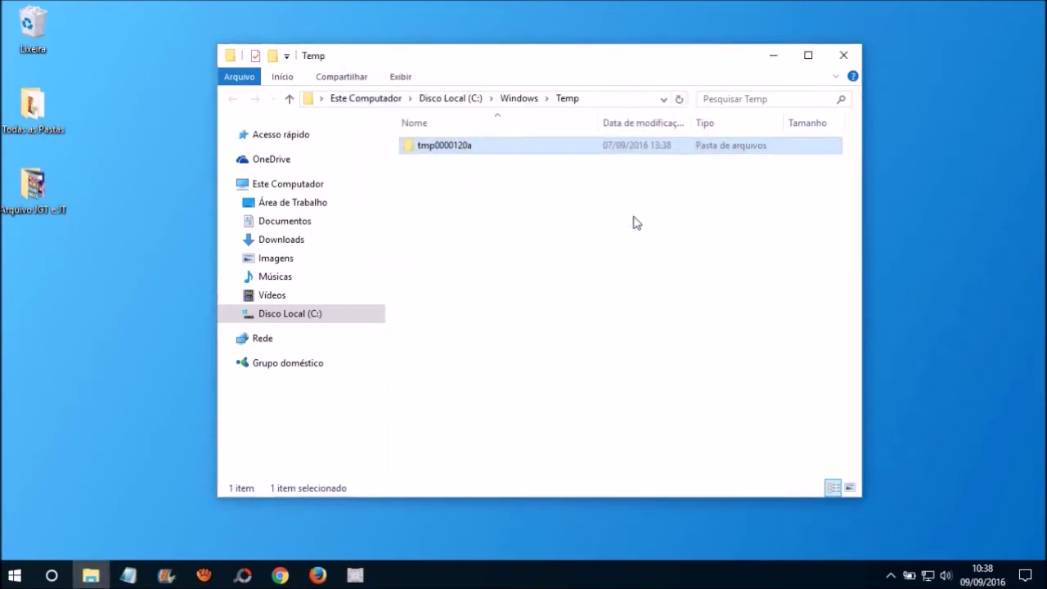
pyautogui.click(844, 54)
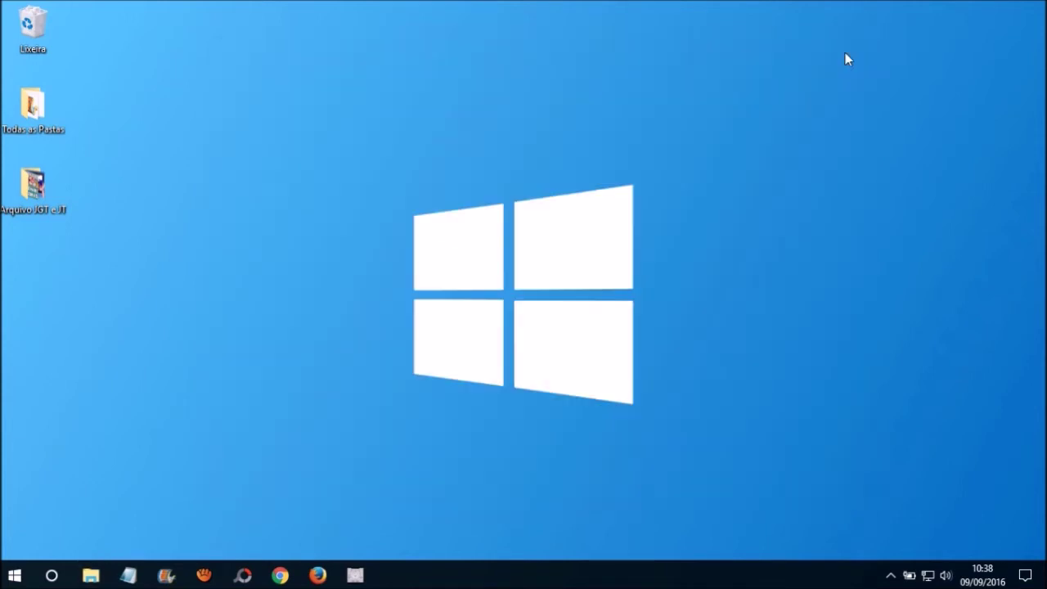
# Open the Windows Prefetch folder by running prefetch and grant permanent access to it
pyautogui.press('super+r')
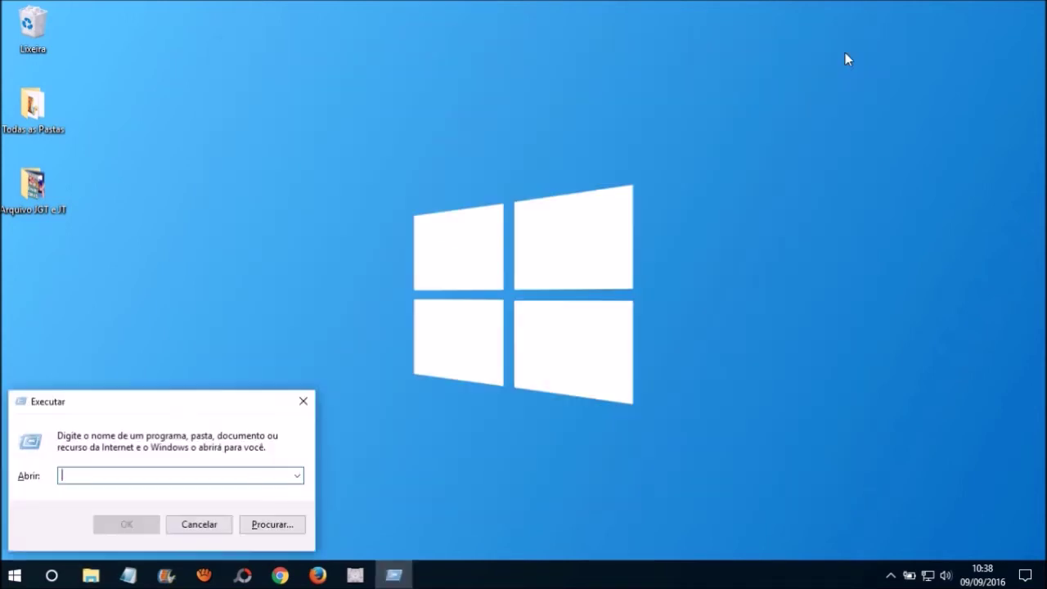
pyautogui.write('prefecht')
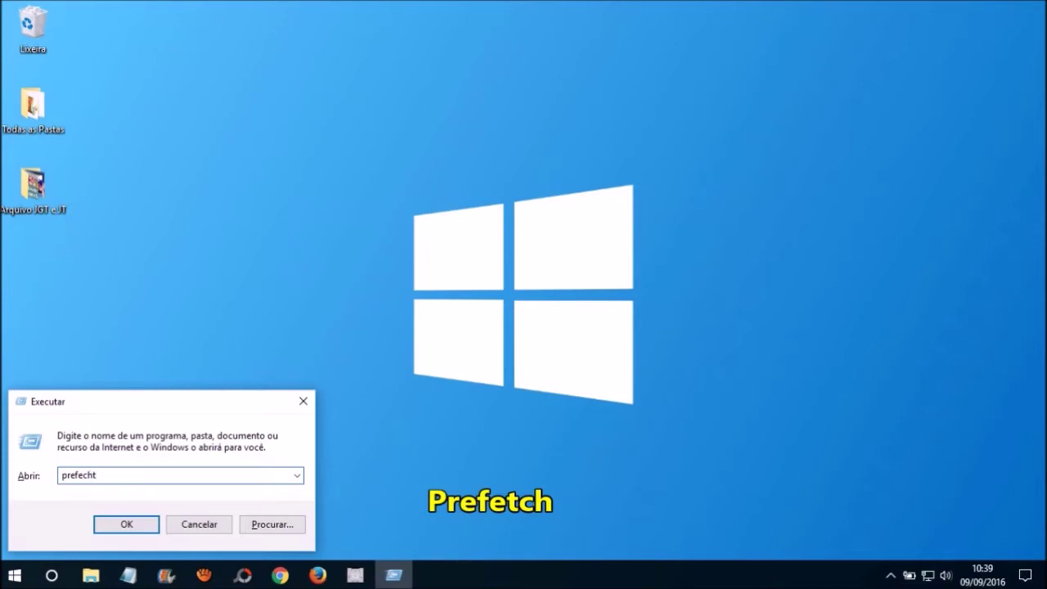
pyautogui.press('BackSpace')
pyautogui.press('BackSpace')
pyautogui.press('BackSpace')
pyautogui.write('etch')
pyautogui.click(116, 524)
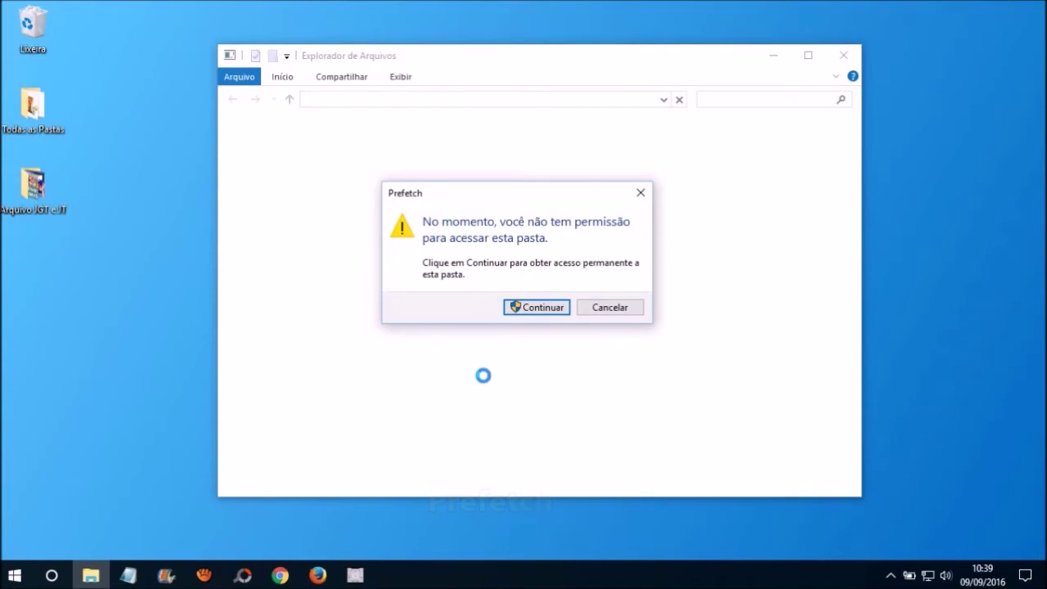
pyautogui.click(534, 309)
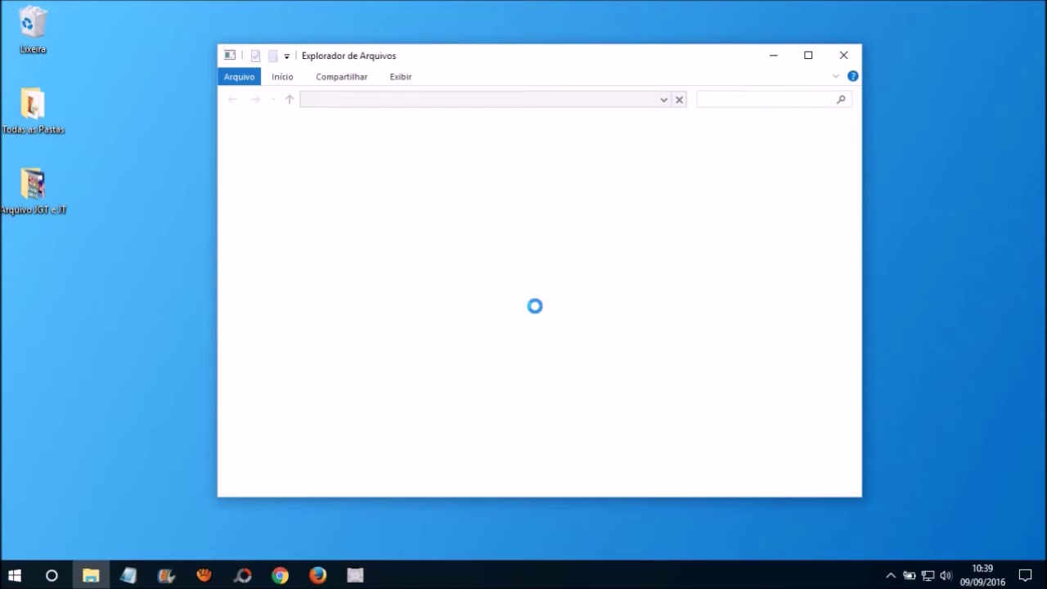
# Delete everything in the Prefetch folder, skipping all files in use, and close the folder window
pyautogui.hotkey('ctrl', 'a')
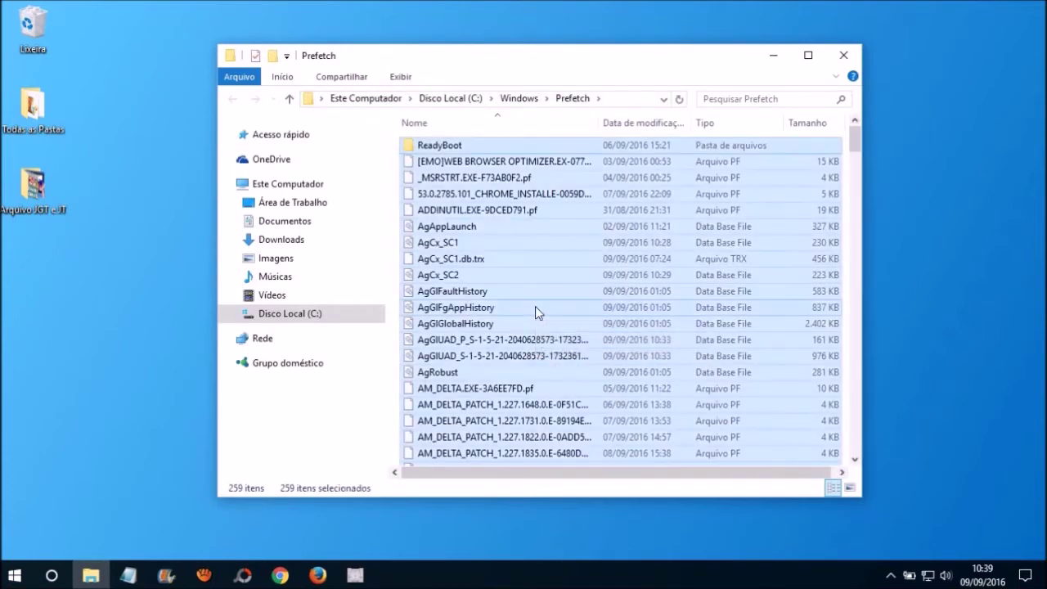
pyautogui.press('Delete')
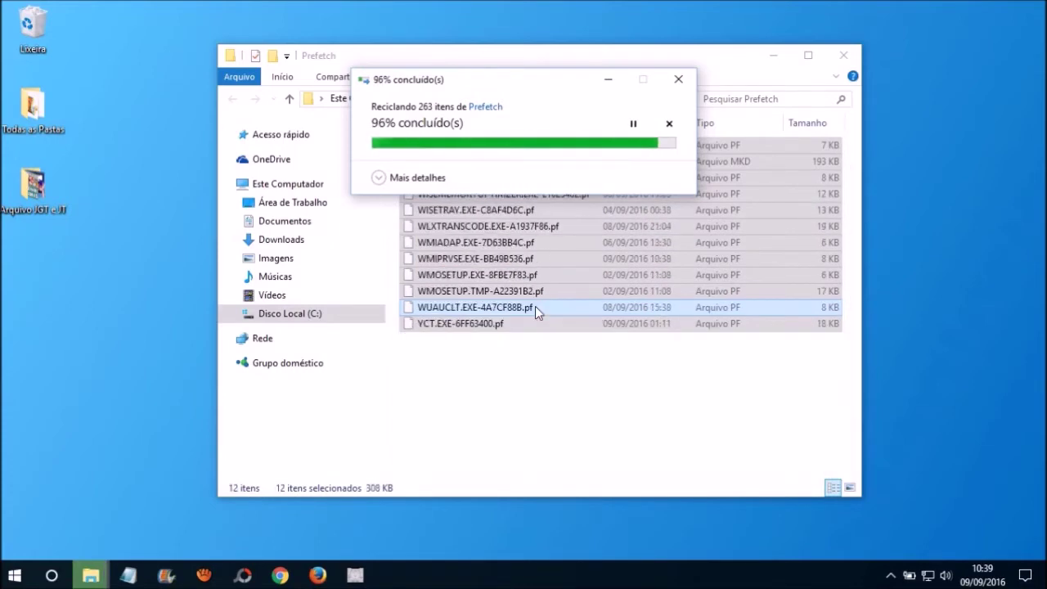
pyautogui.click(376, 224)
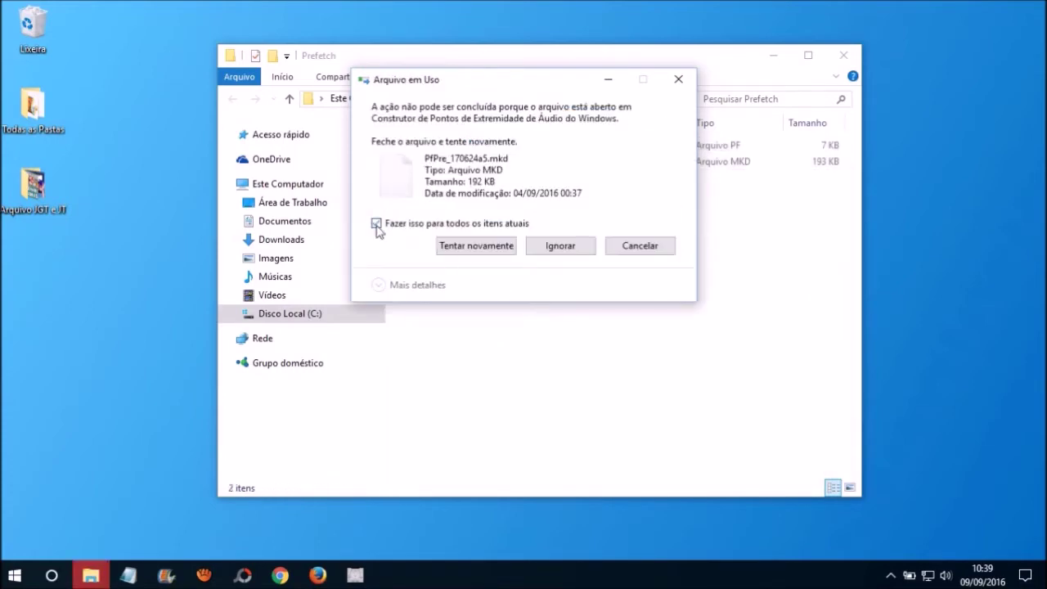
pyautogui.click(572, 253)
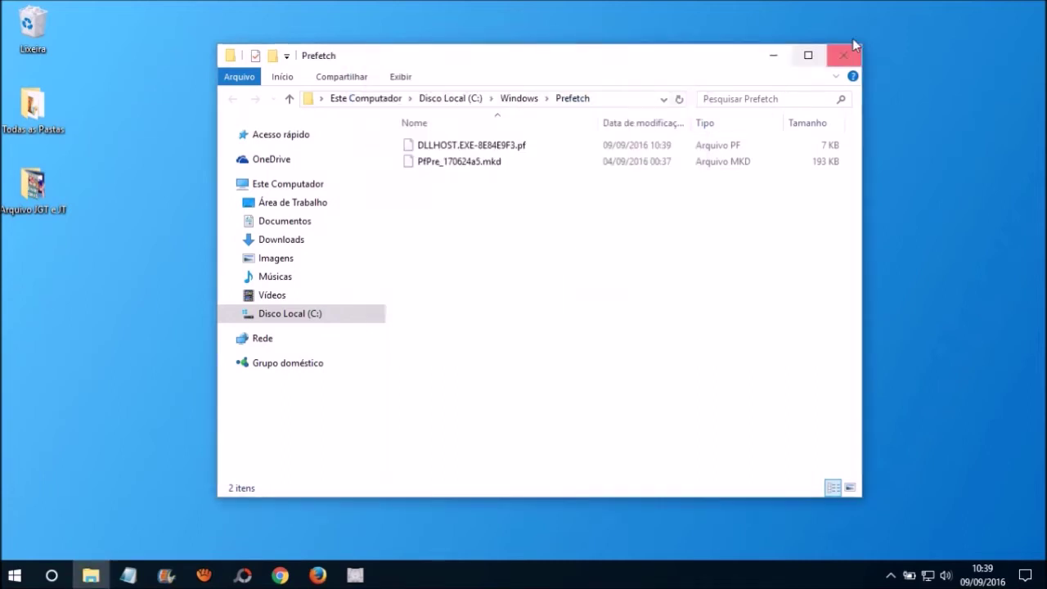
pyautogui.click(850, 55)
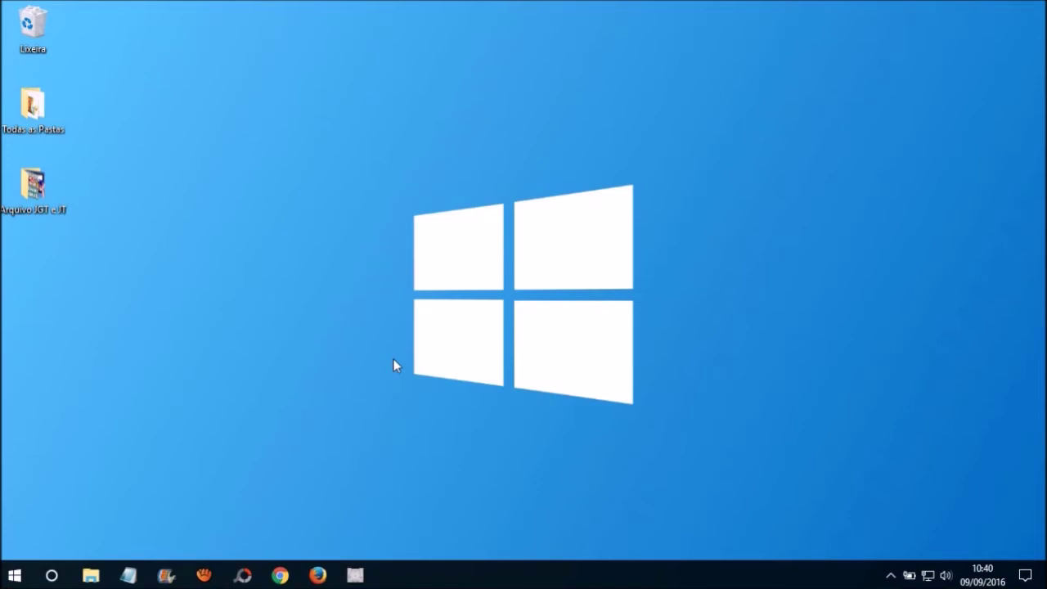
# Open the Windows SoftwareDistribution folder by running softwaredistribution
pyautogui.press('super+r')
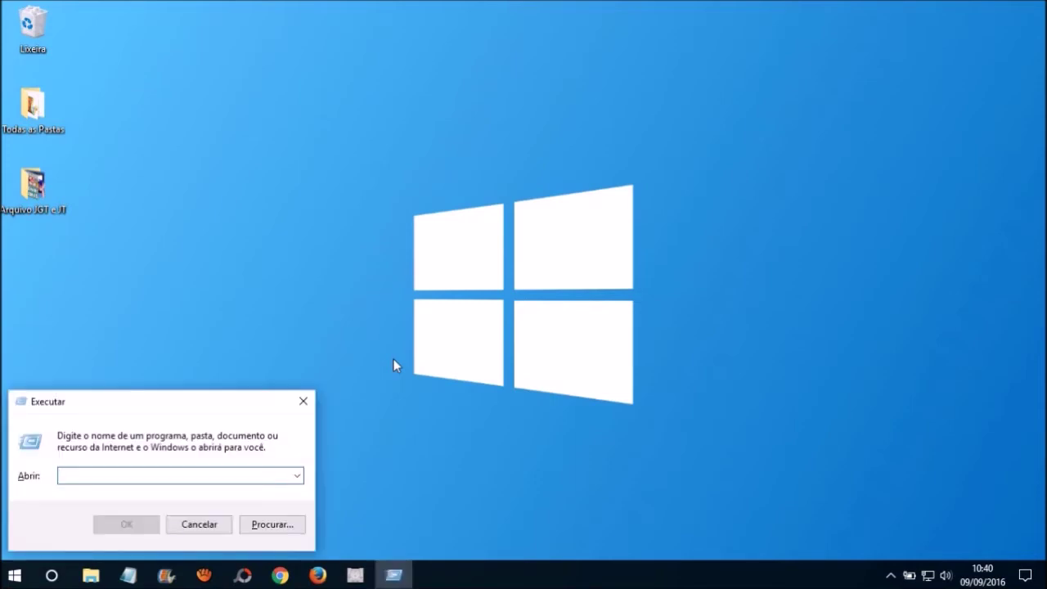
pyautogui.write('so')
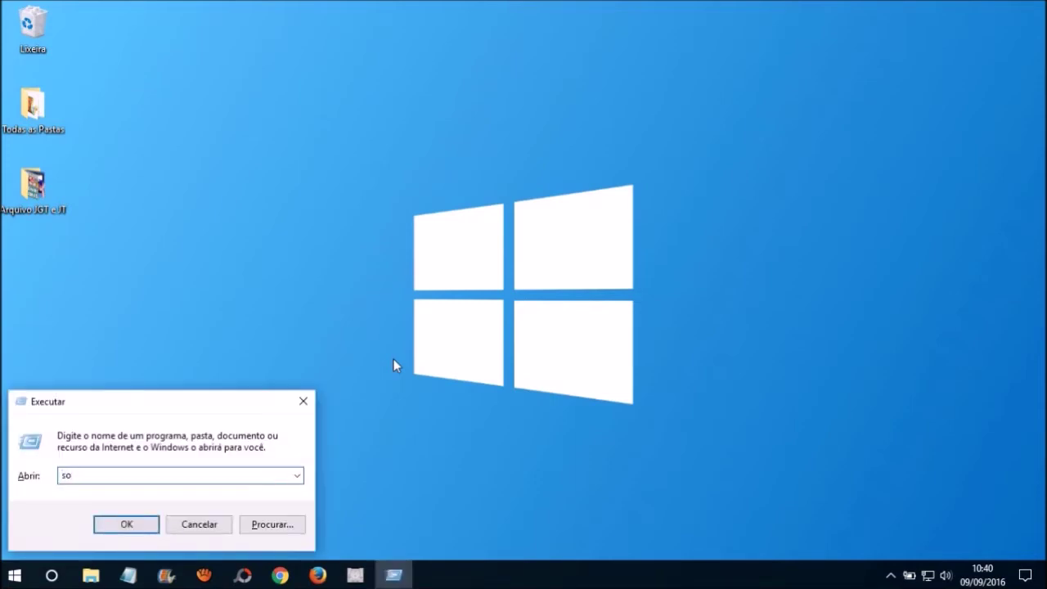
pyautogui.write('ftwaredistr')
pyautogui.click(127, 474)
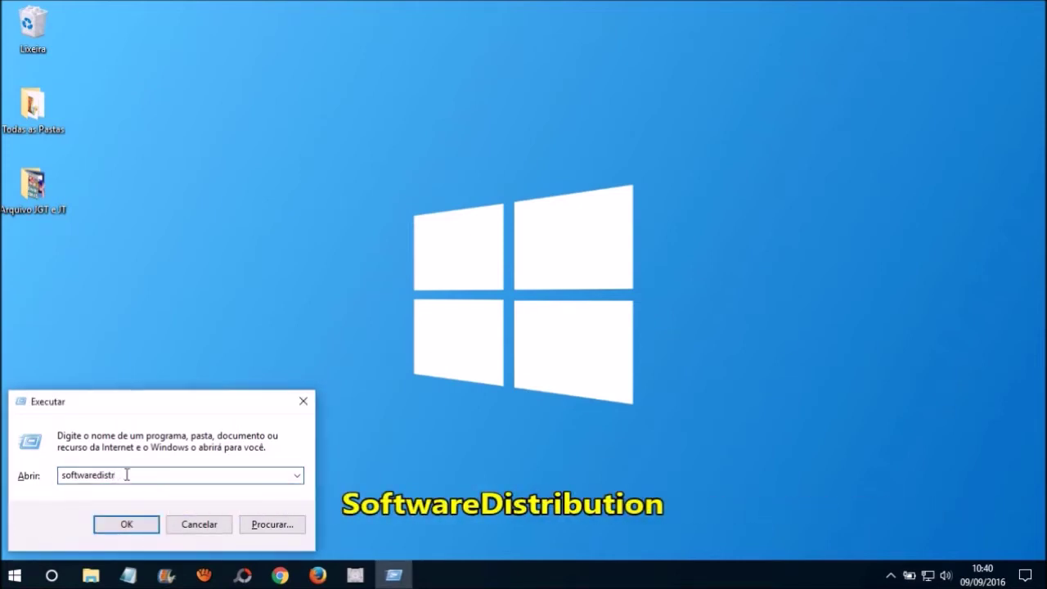
pyautogui.write('ibution')
pyautogui.click(127, 524)
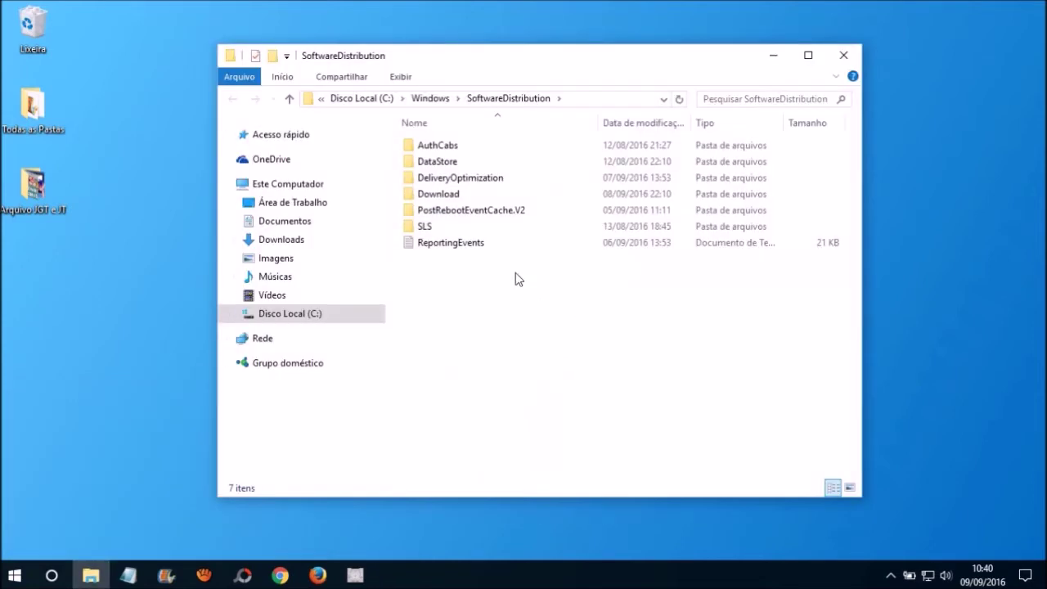
# Delete all contents of the Download subfolder in SoftwareDistribution, granting administrator permission for all items
pyautogui.doubleClick(463, 194)
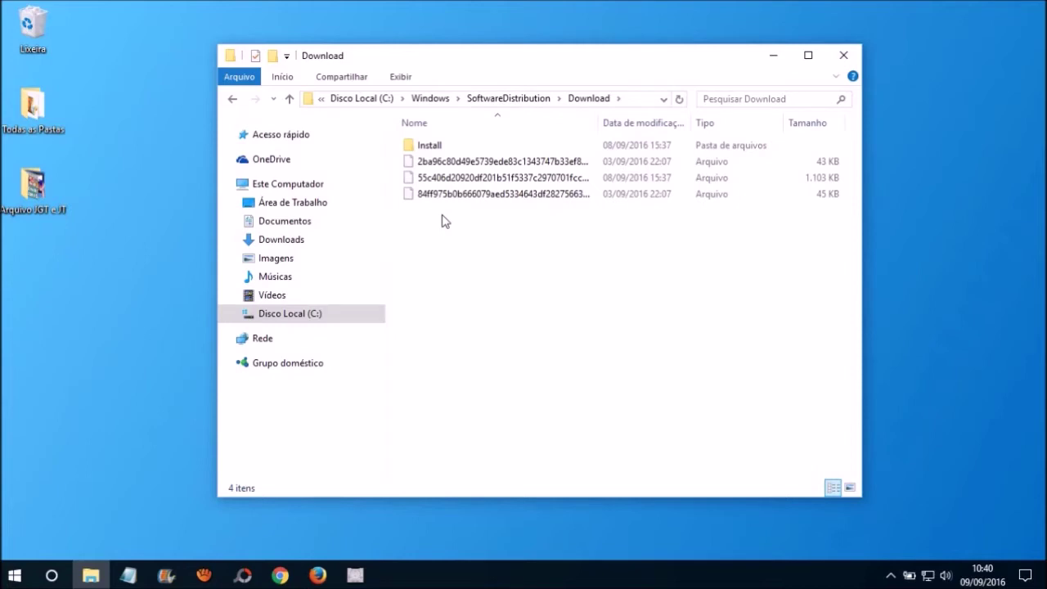
pyautogui.hotkey('ctrl', 'a')
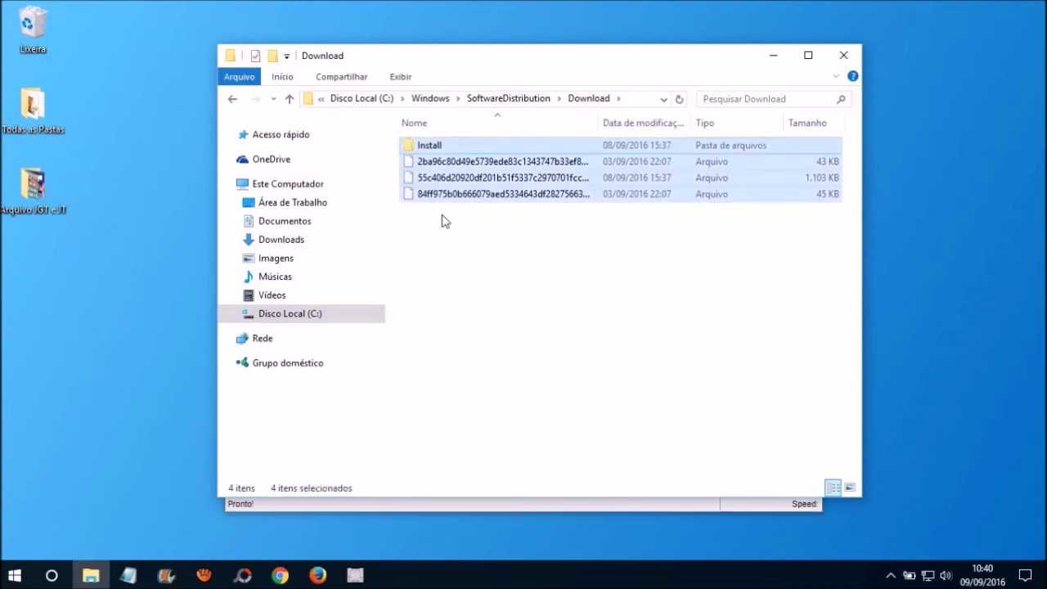
pyautogui.press('Delete')
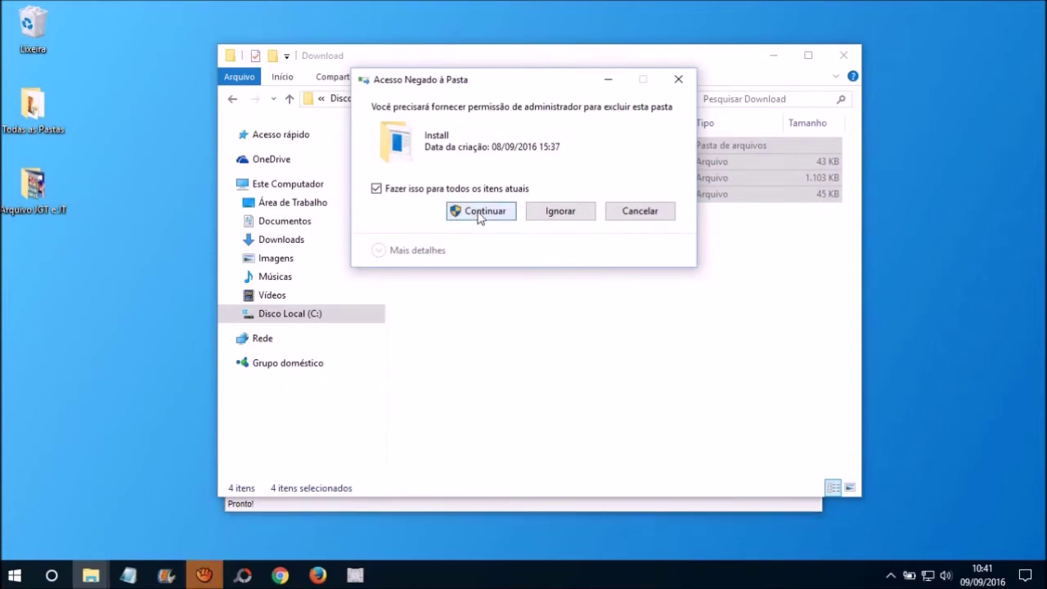
pyautogui.click(482, 212)
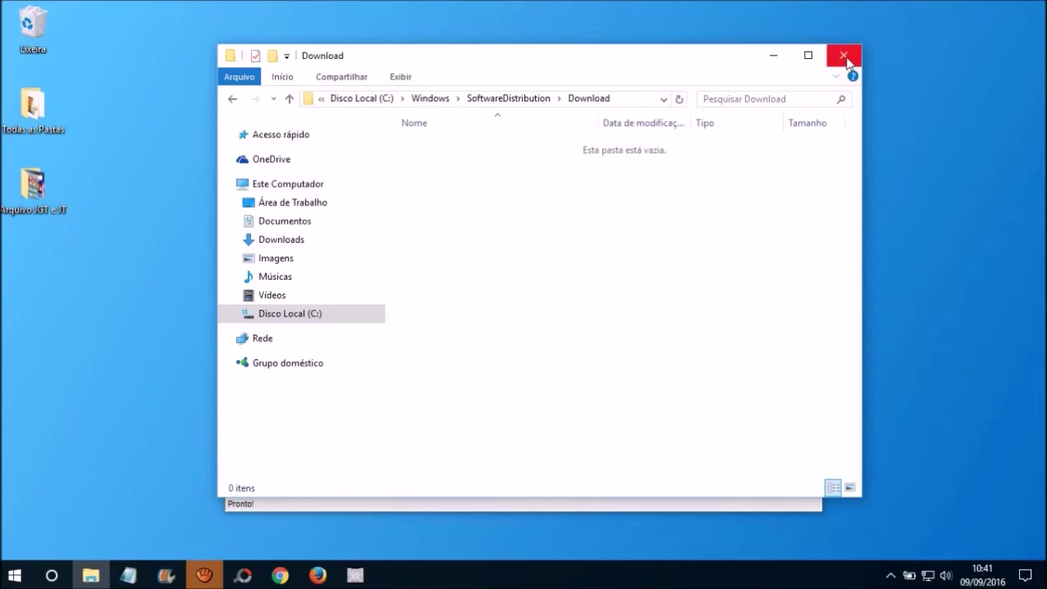
pyautogui.click(760, 500)
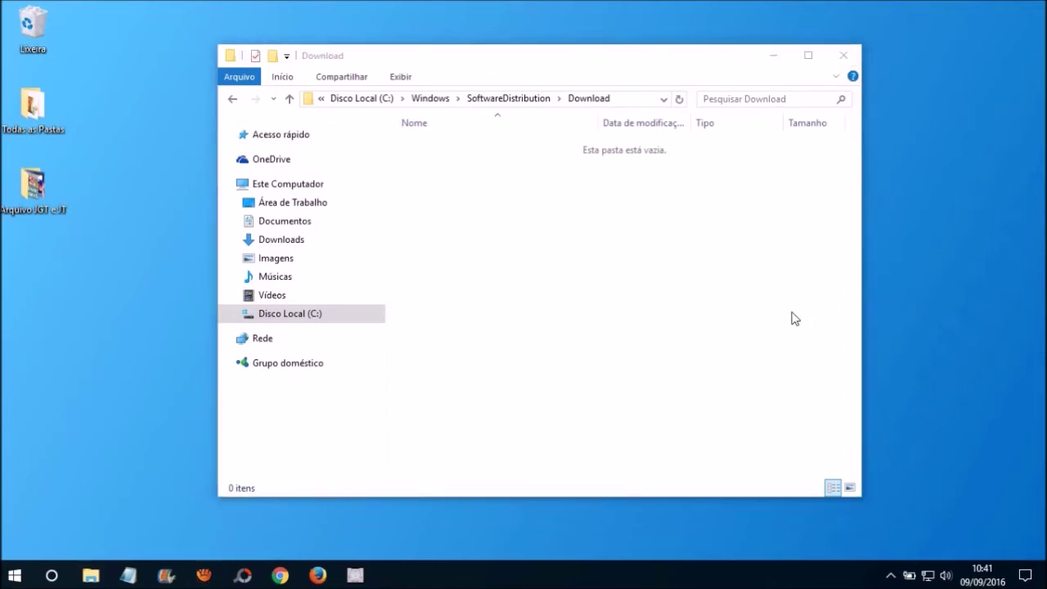
# Go to Local Disk (C:) in the file window and open the drive's properties
pyautogui.click(699, 326)
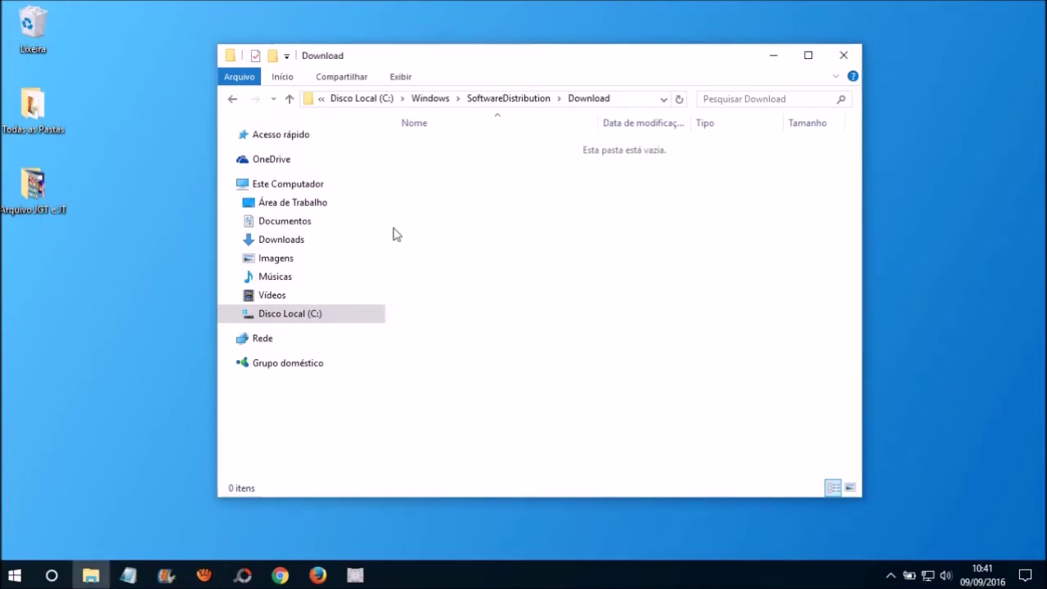
pyautogui.click(354, 99)
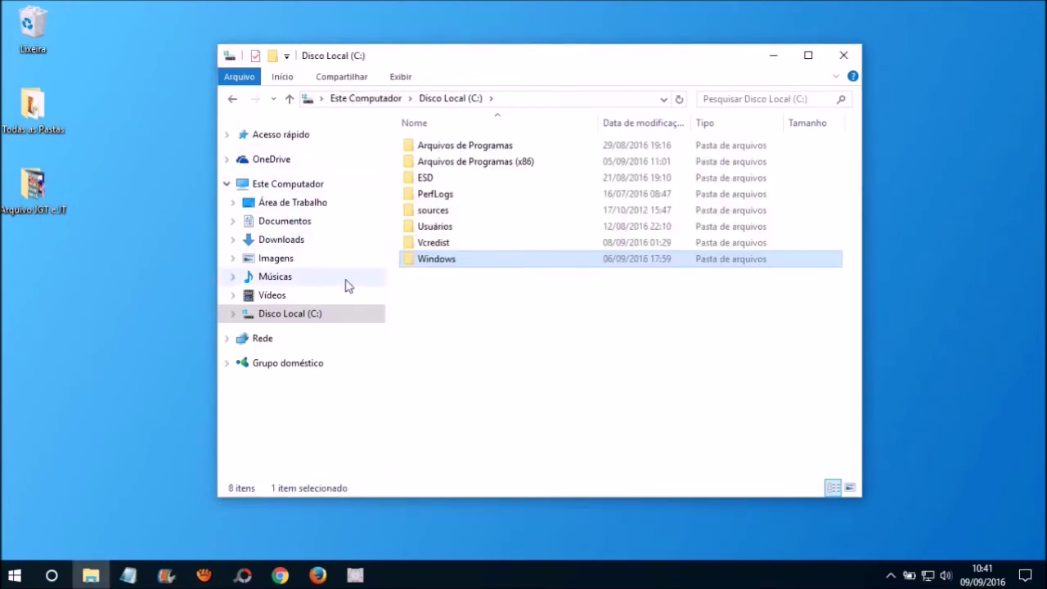
pyautogui.click(290, 317)
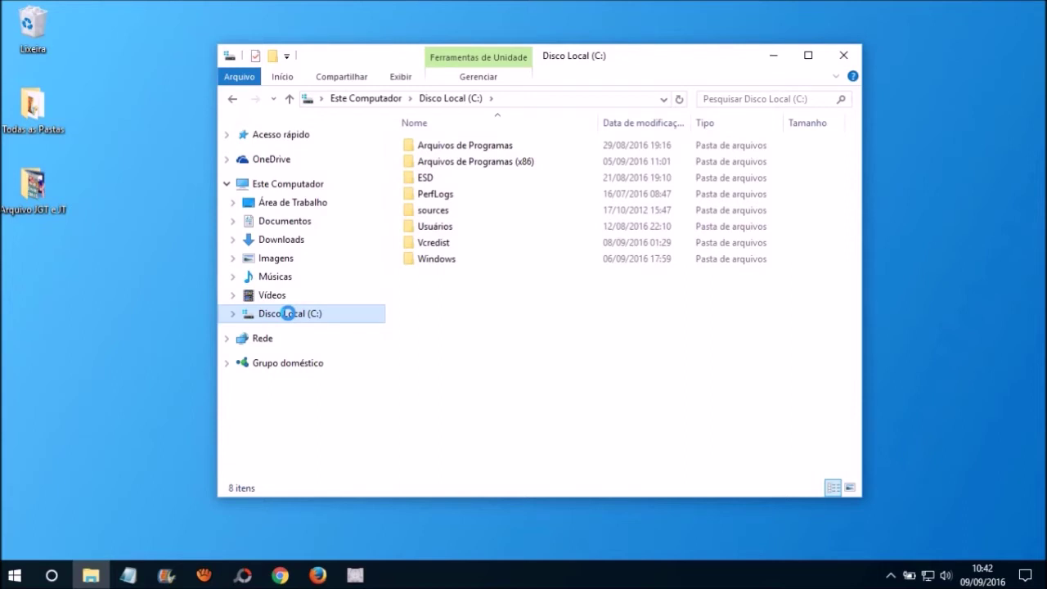
pyautogui.rightClick(287, 314)
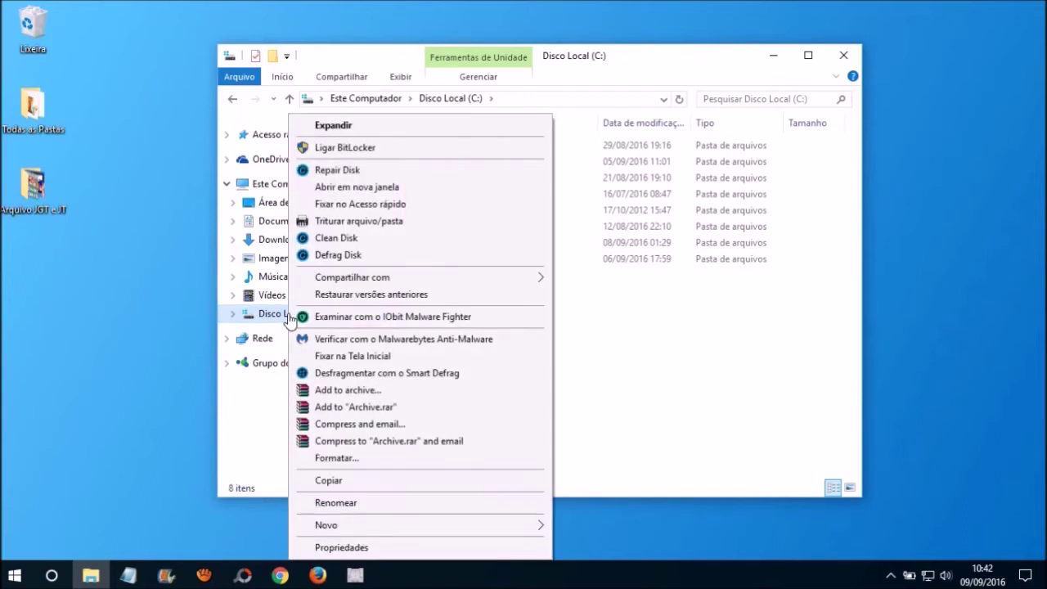
pyautogui.click(353, 549)
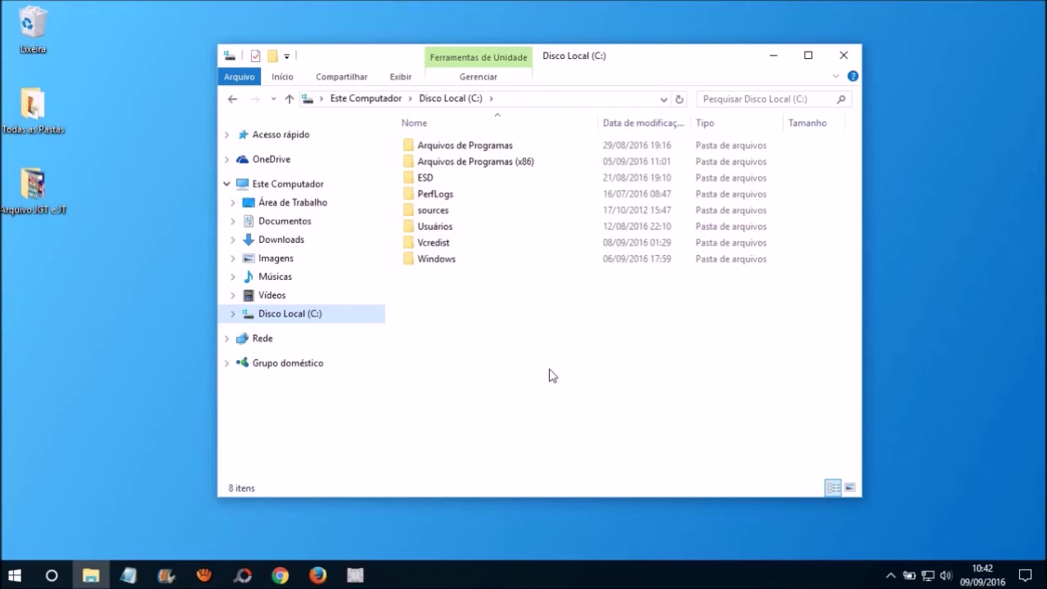
pyautogui.hotkey('alt', 'Return')
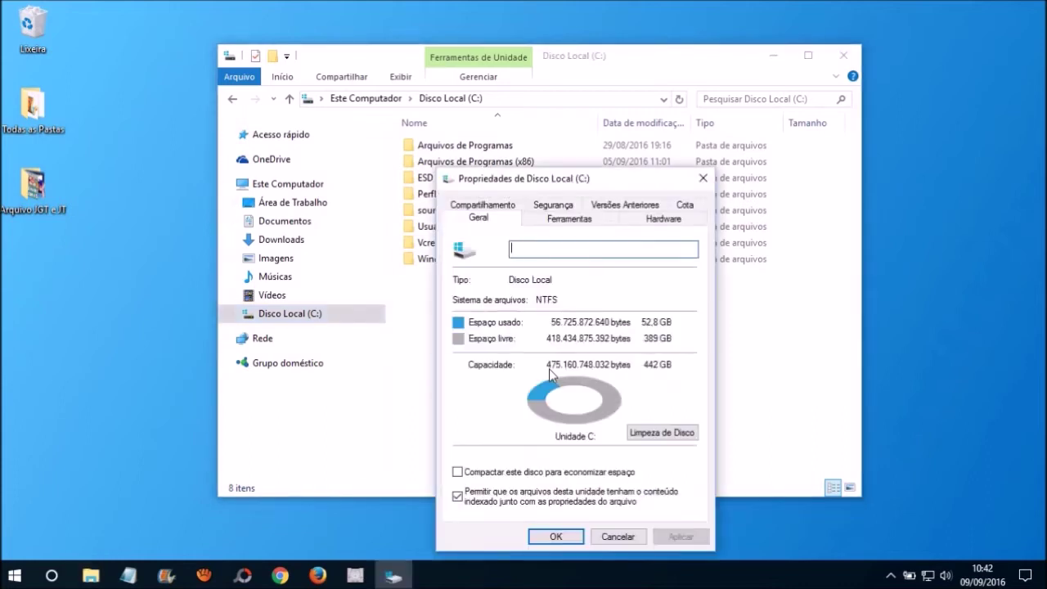
# Start Disk Cleanup for drive C:, minimize the folder window, and arrange the cleanup and properties windows side by side
pyautogui.click(659, 436)
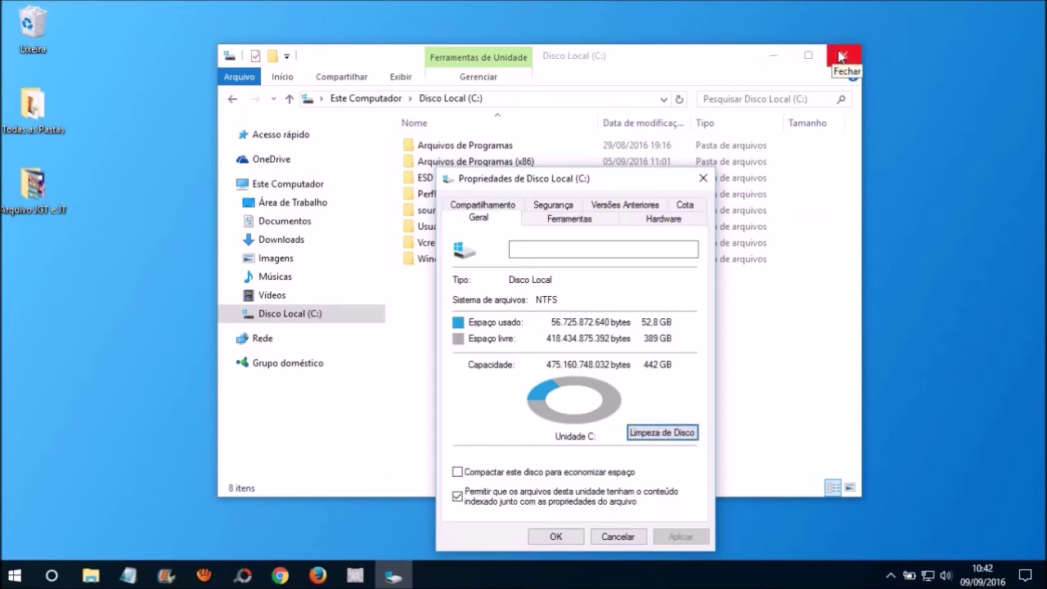
pyautogui.click(775, 54)
pyautogui.moveTo(619, 182); pyautogui.dragTo(594, 55)
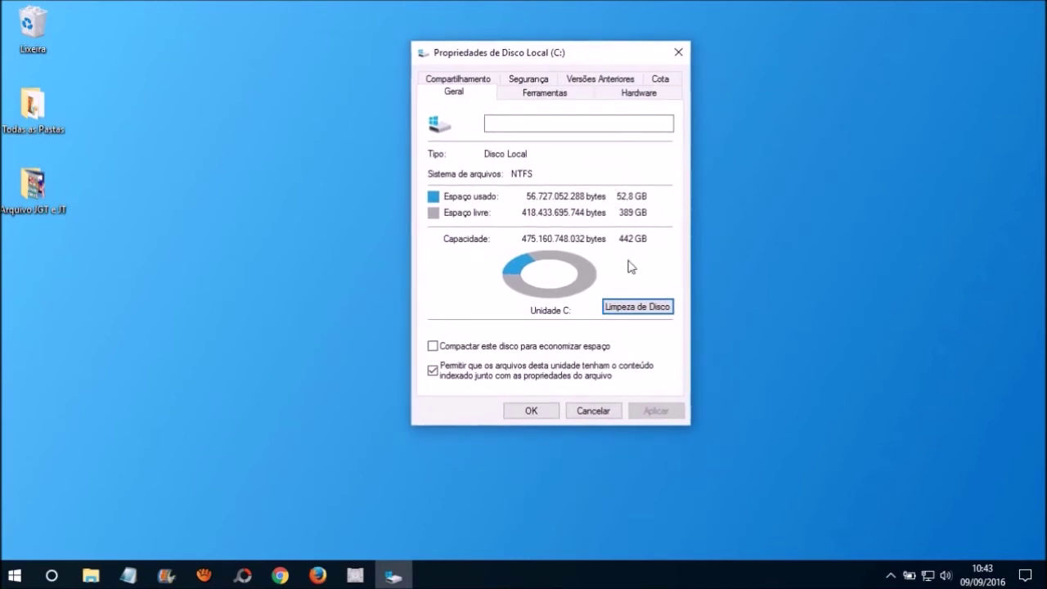
pyautogui.moveTo(584, 233); pyautogui.dragTo(339, 56)
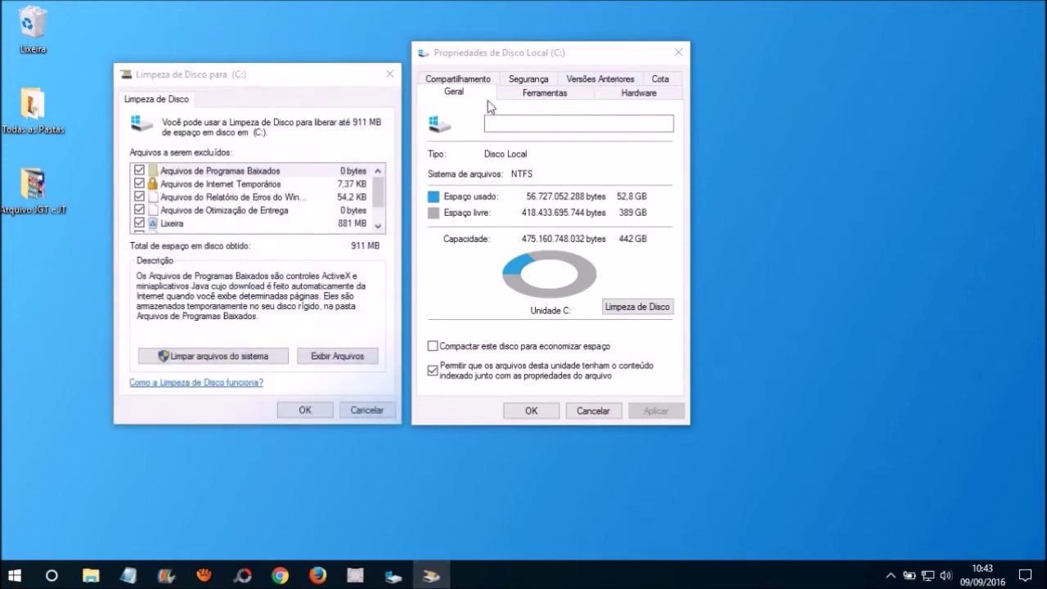
pyautogui.moveTo(607, 54); pyautogui.dragTo(807, 60)
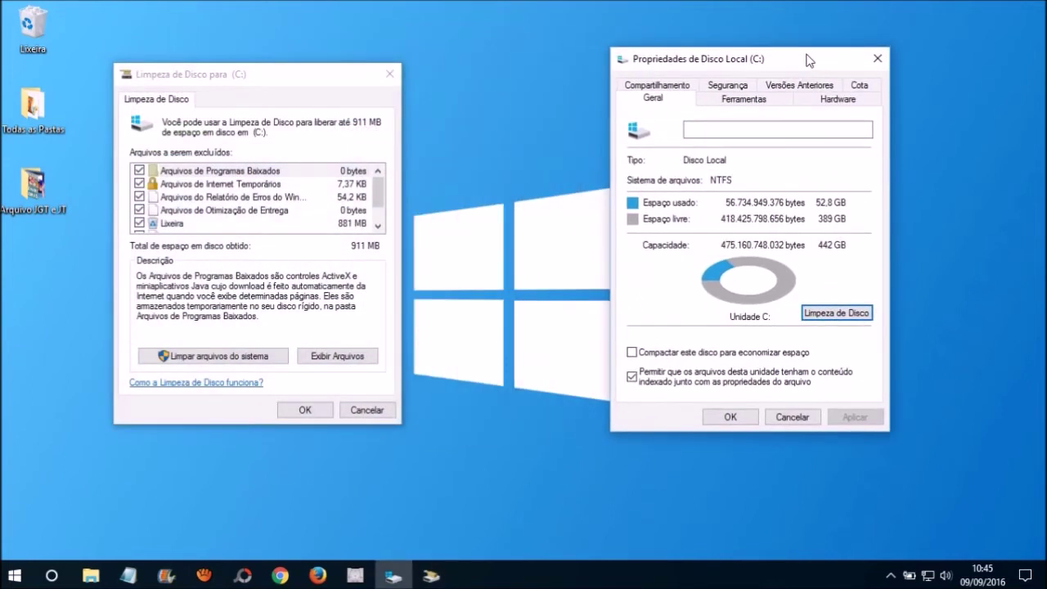
pyautogui.moveTo(340, 76); pyautogui.dragTo(484, 82)
pyautogui.moveTo(776, 62); pyautogui.dragTo(734, 59)
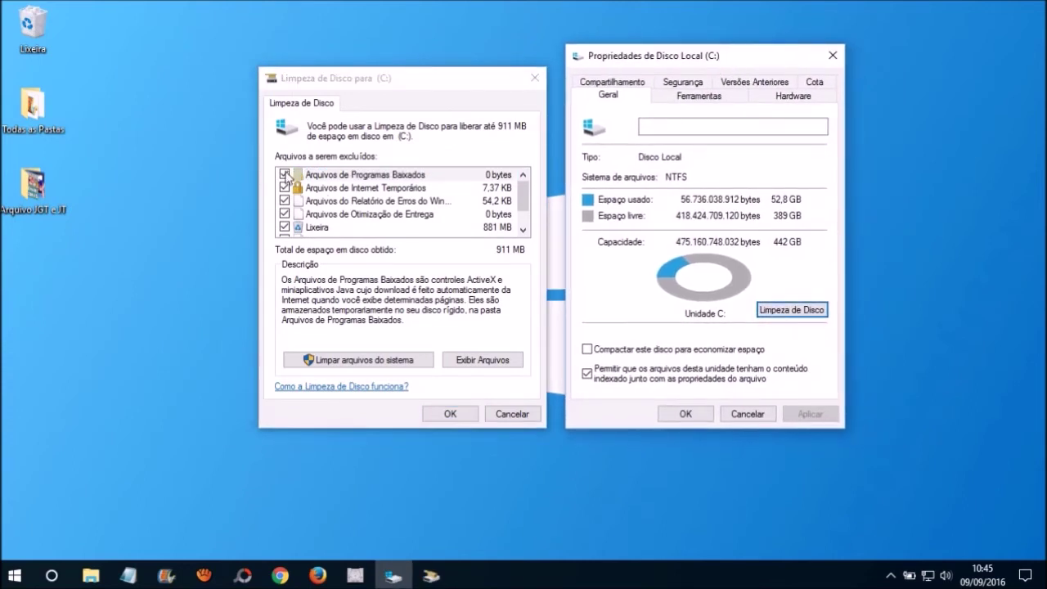
# Extend Disk Cleanup on drive C: to system files and permanently delete the files in all checked categories
pyautogui.moveTo(523, 196); pyautogui.dragTo(522, 210)
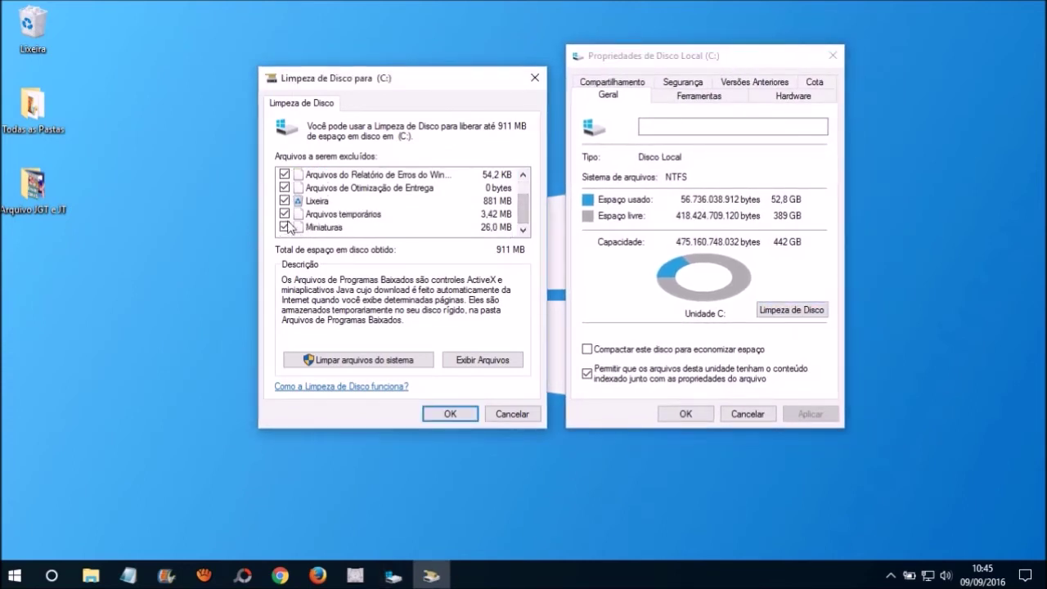
pyautogui.click(358, 361)
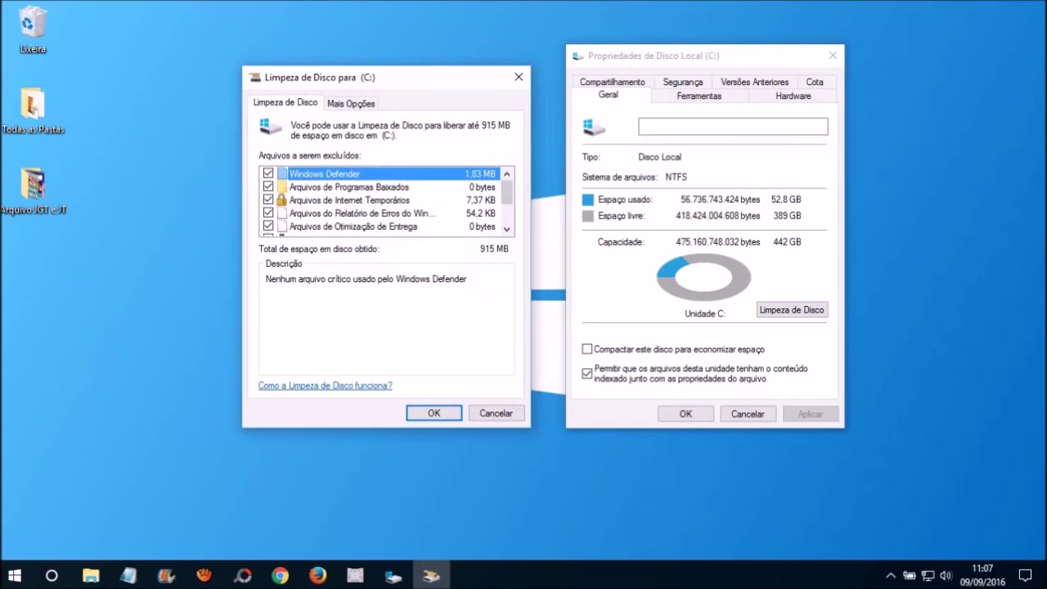
pyautogui.scroll(-2, 374, 201)
pyautogui.scroll(2, 387, 199)
pyautogui.press('Tab')
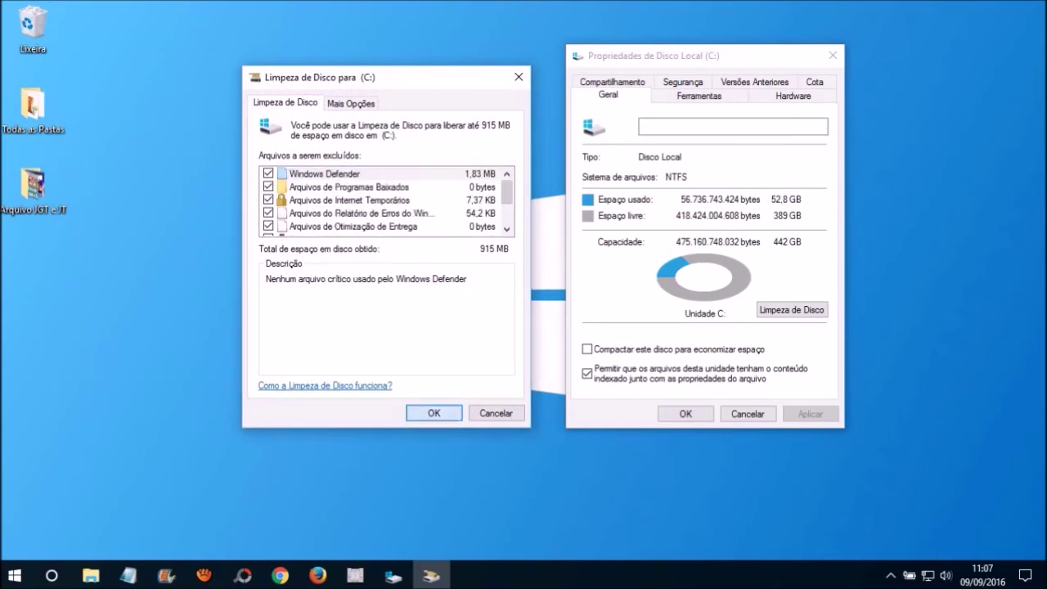
pyautogui.press('Return')
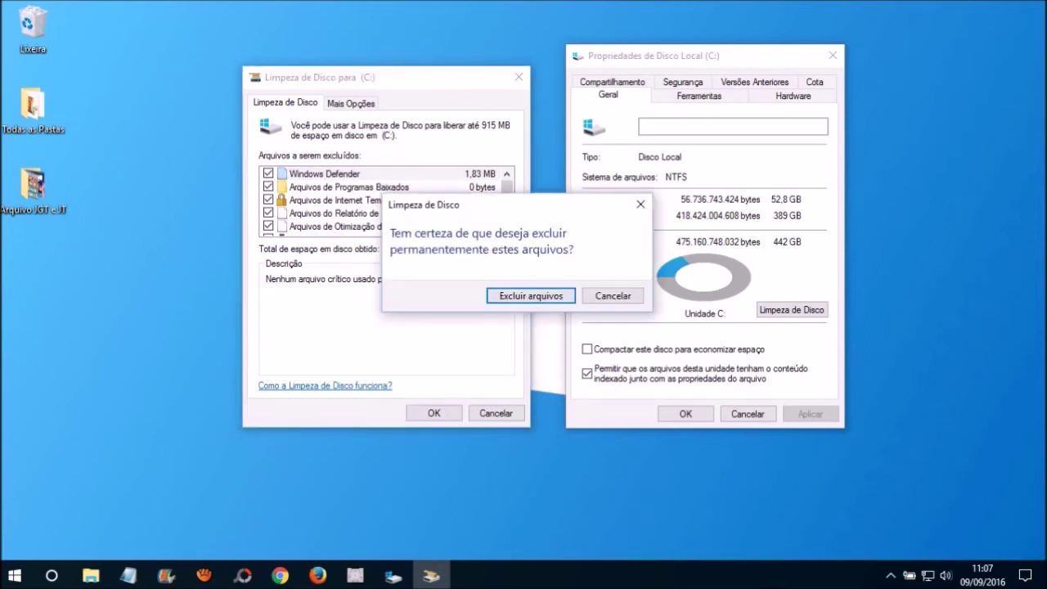
pyautogui.press('Return')
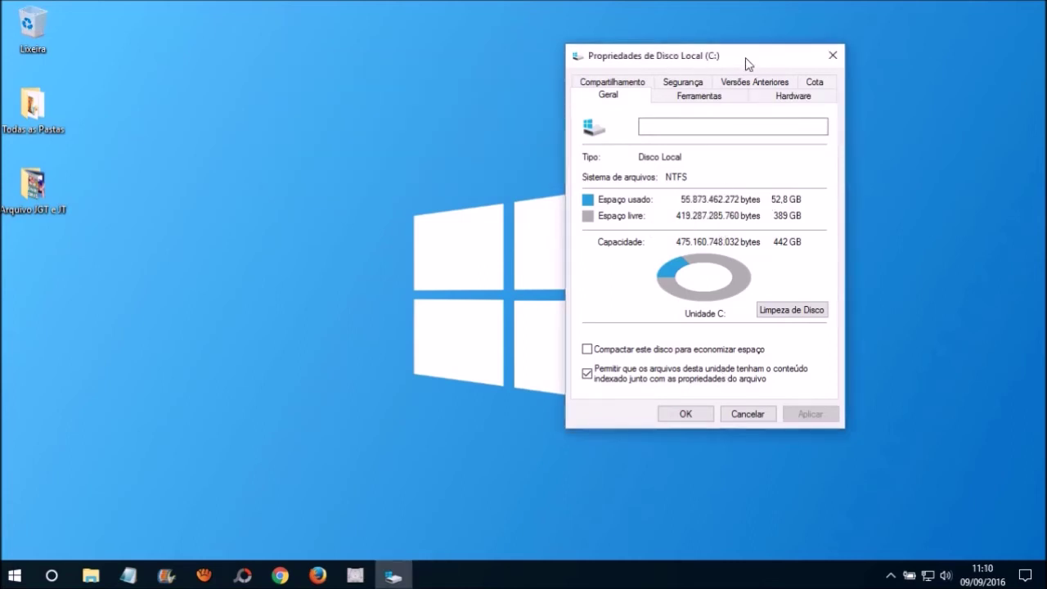
# Start error checking for drive C:, decline the drive scan, and request the drive optimization tool
pyautogui.moveTo(650, 79); pyautogui.dragTo(614, 80)
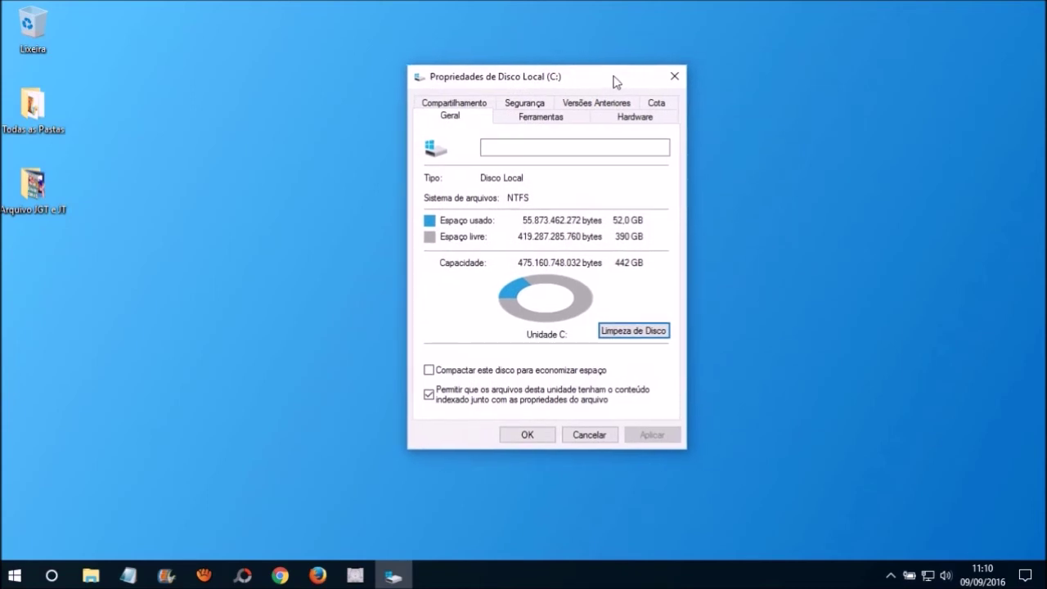
pyautogui.click(536, 124)
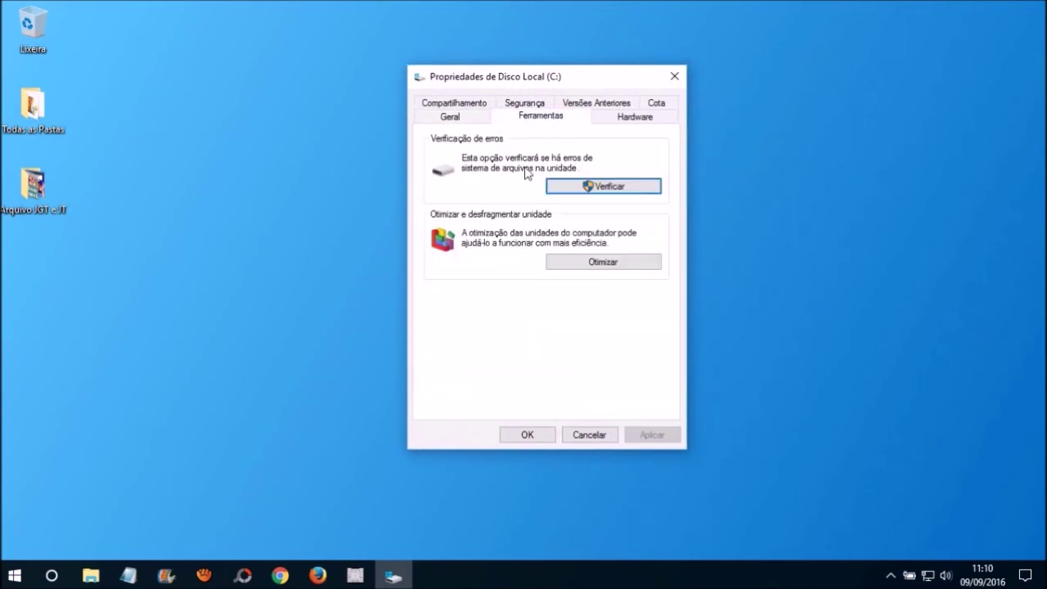
pyautogui.click(616, 189)
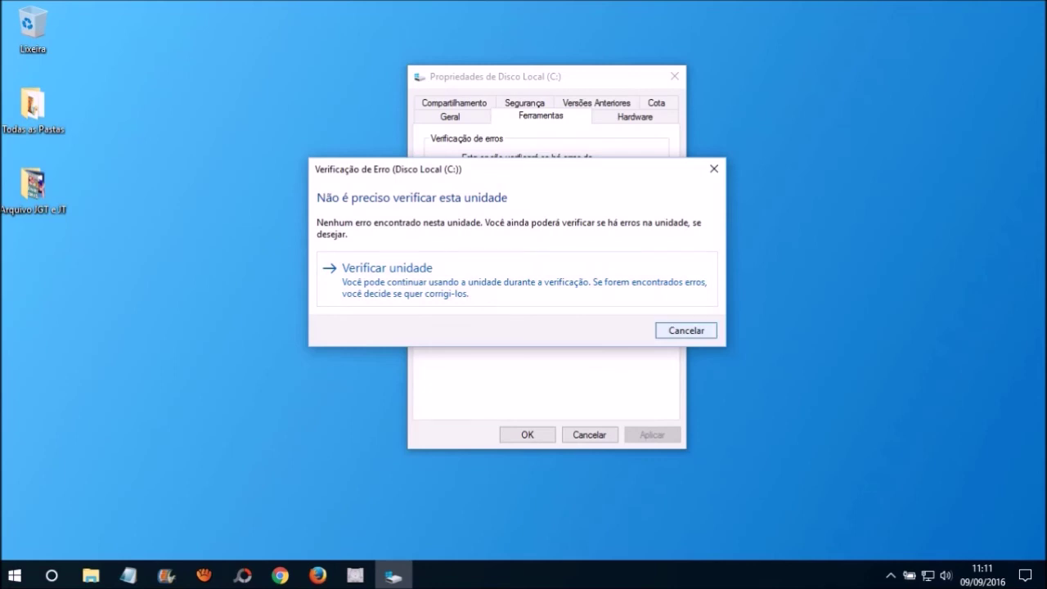
pyautogui.click(685, 330)
pyautogui.click(589, 264)
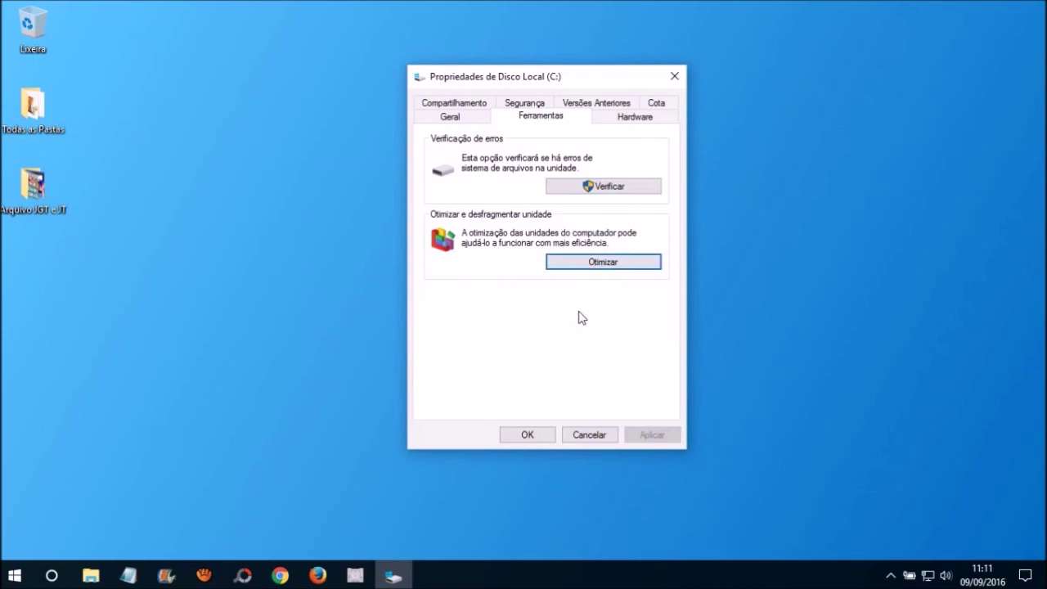
# Examine the hardware, quota and previous versions pages in the properties of drive C:
pyautogui.click(204, 574)
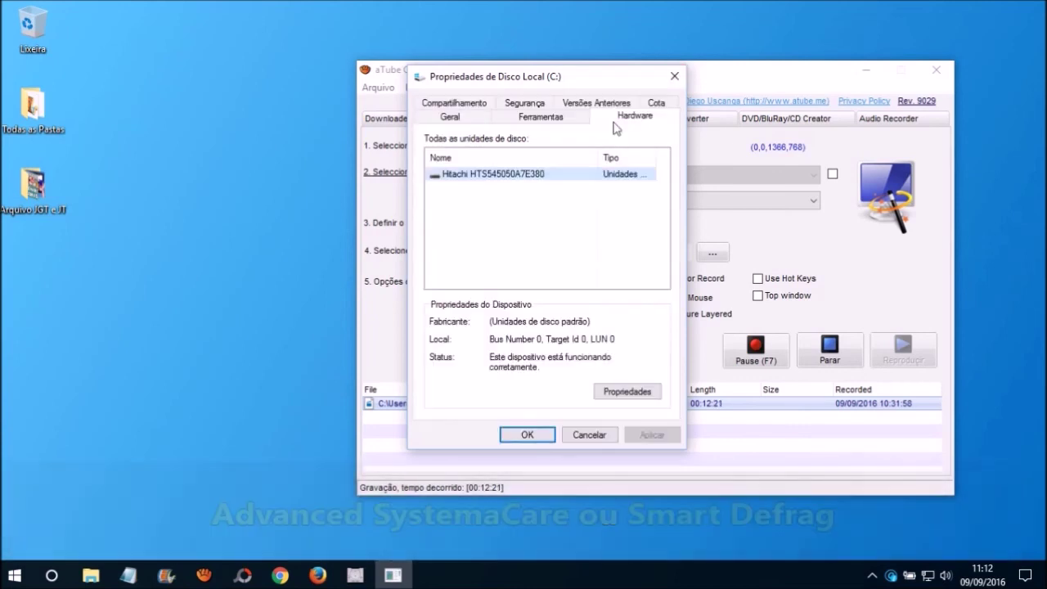
pyautogui.click(655, 107)
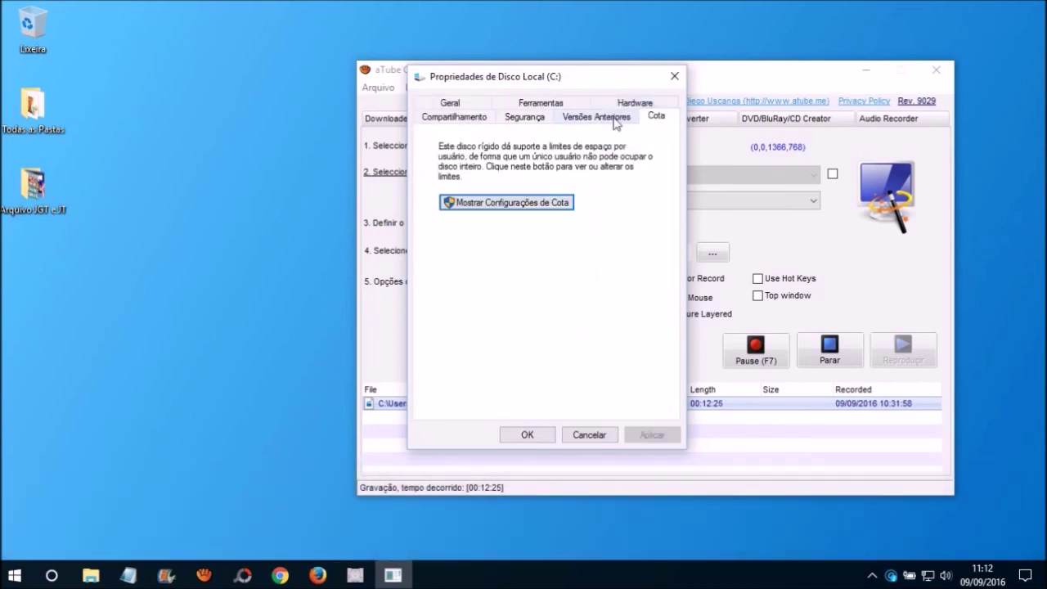
pyautogui.click(623, 121)
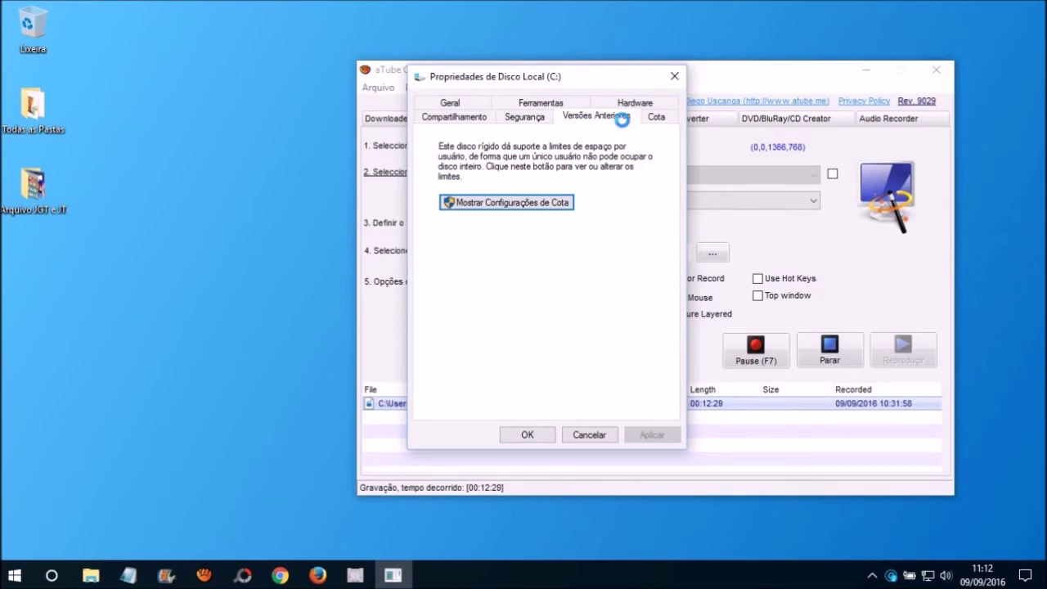